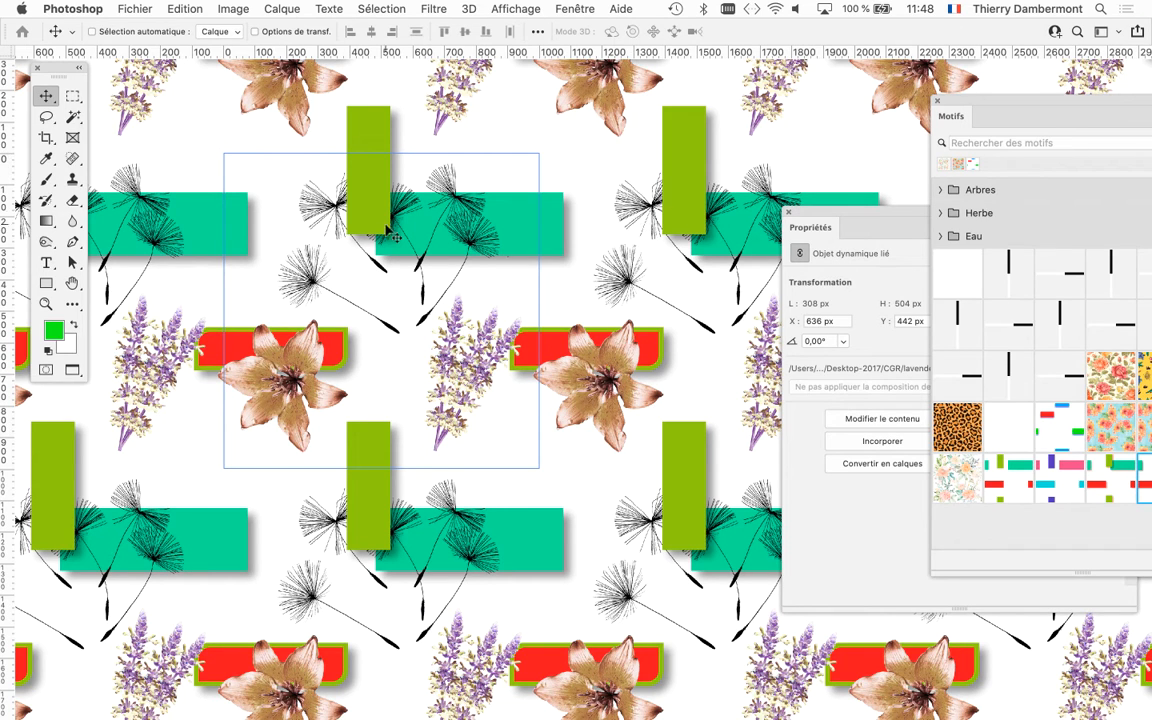
Save the pattern document as mon-motif-03.psd in the CGR folder, in Photoshop format with maximised compatibility
click(131, 8)
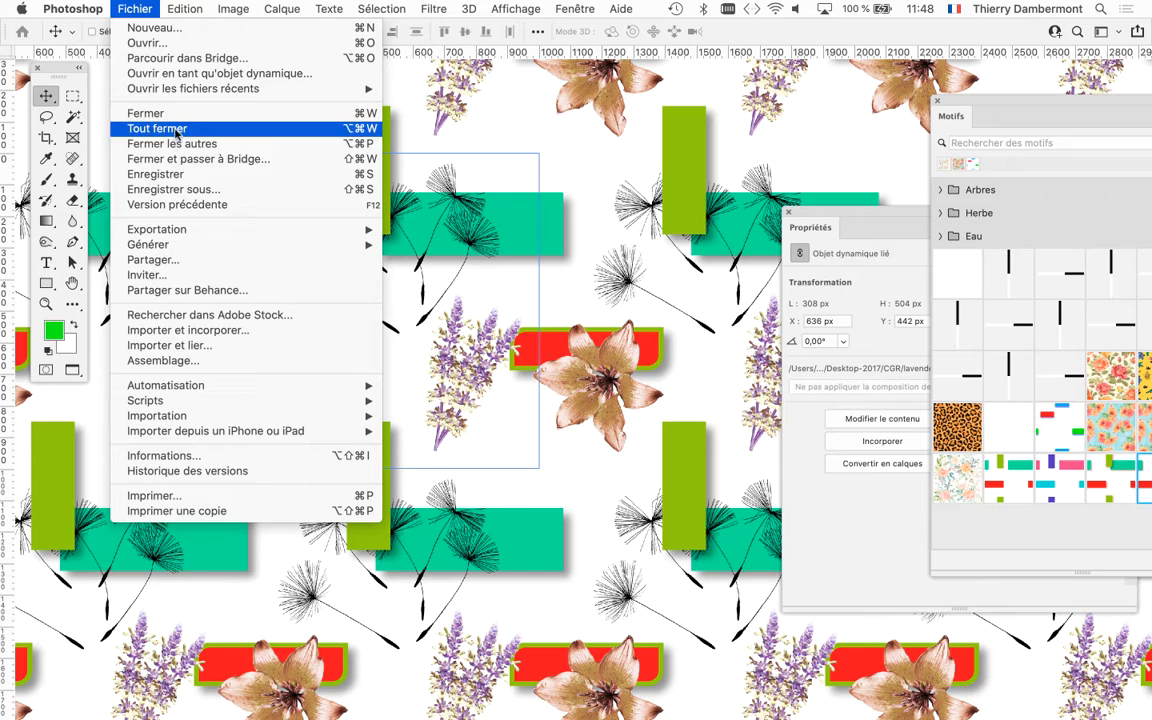
click(172, 188)
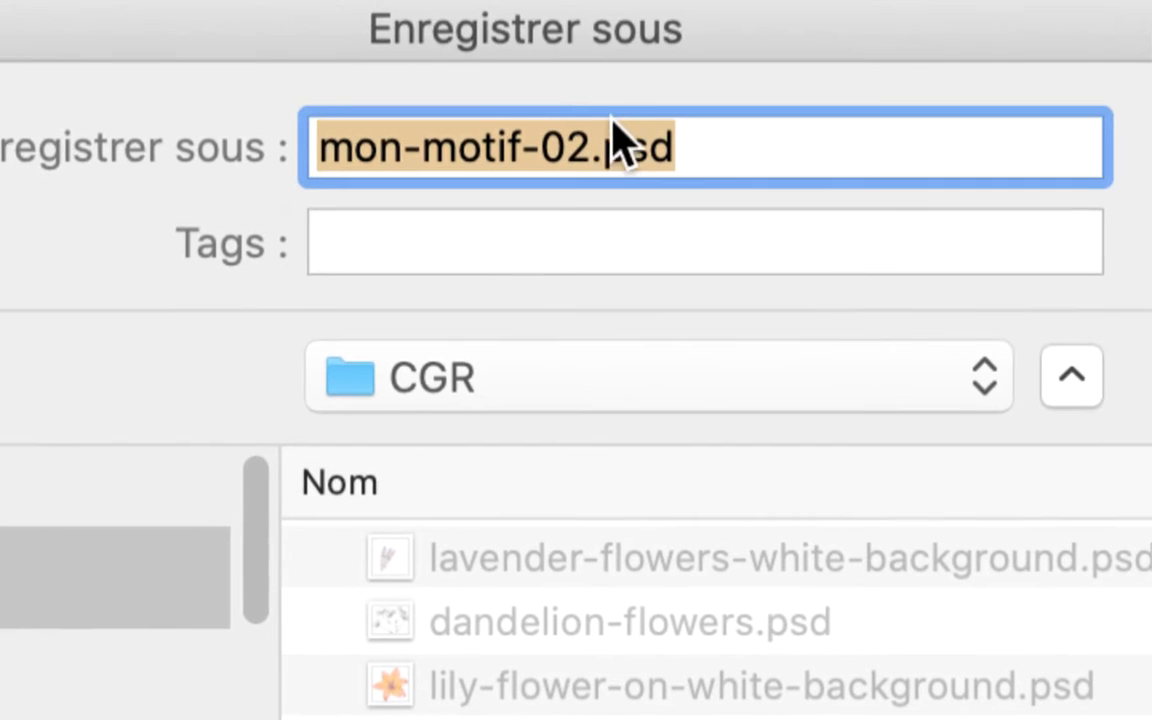
click(628, 146)
drag(596, 146, 573, 146)
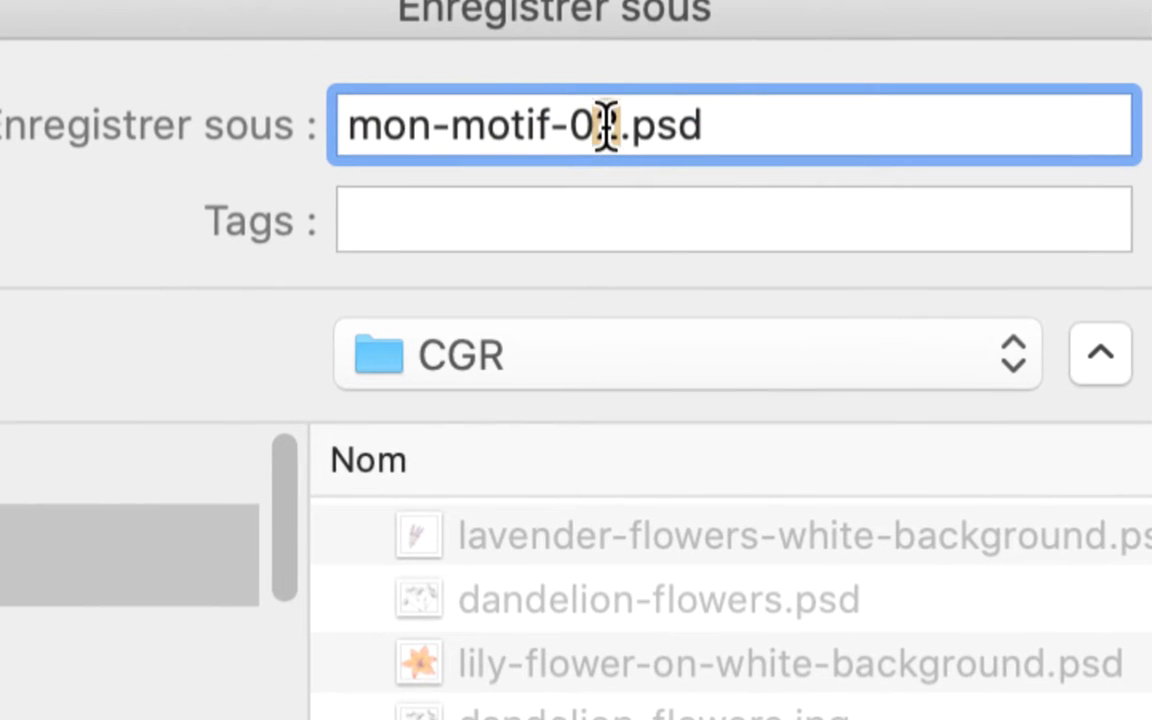
text(3)
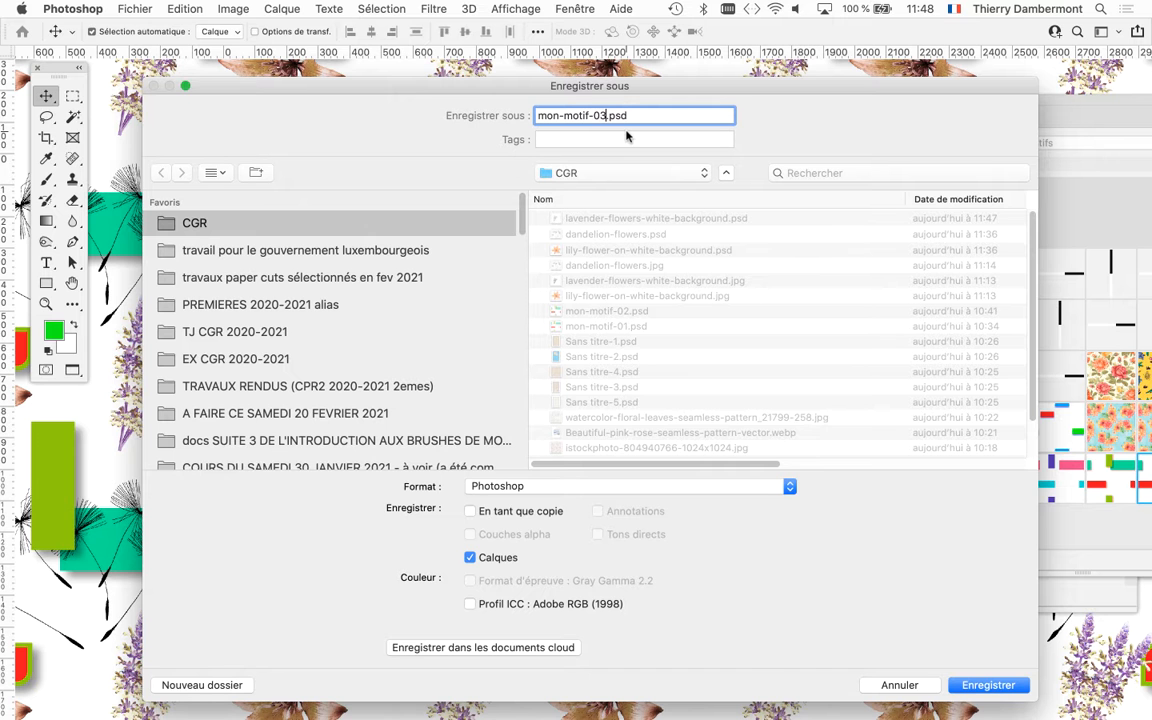
click(986, 685)
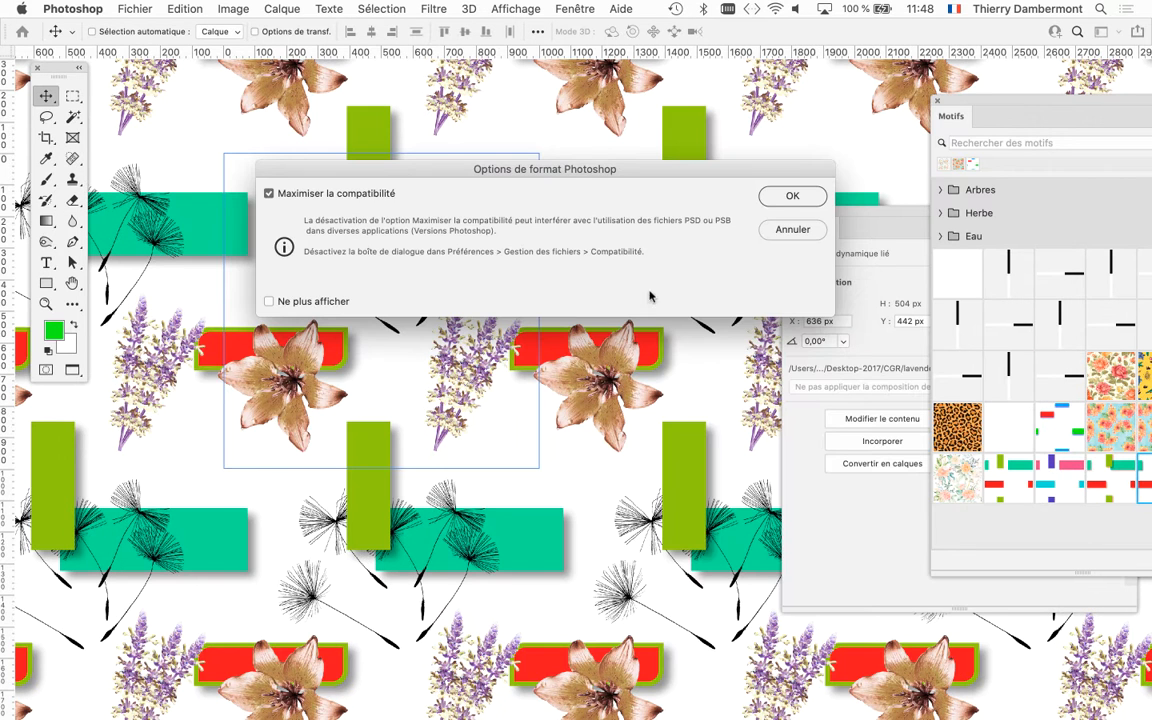
click(792, 196)
Save another version of the document as mon-motif-04.psd in the CGR folder, keeping maximised compatibility
click(138, 9)
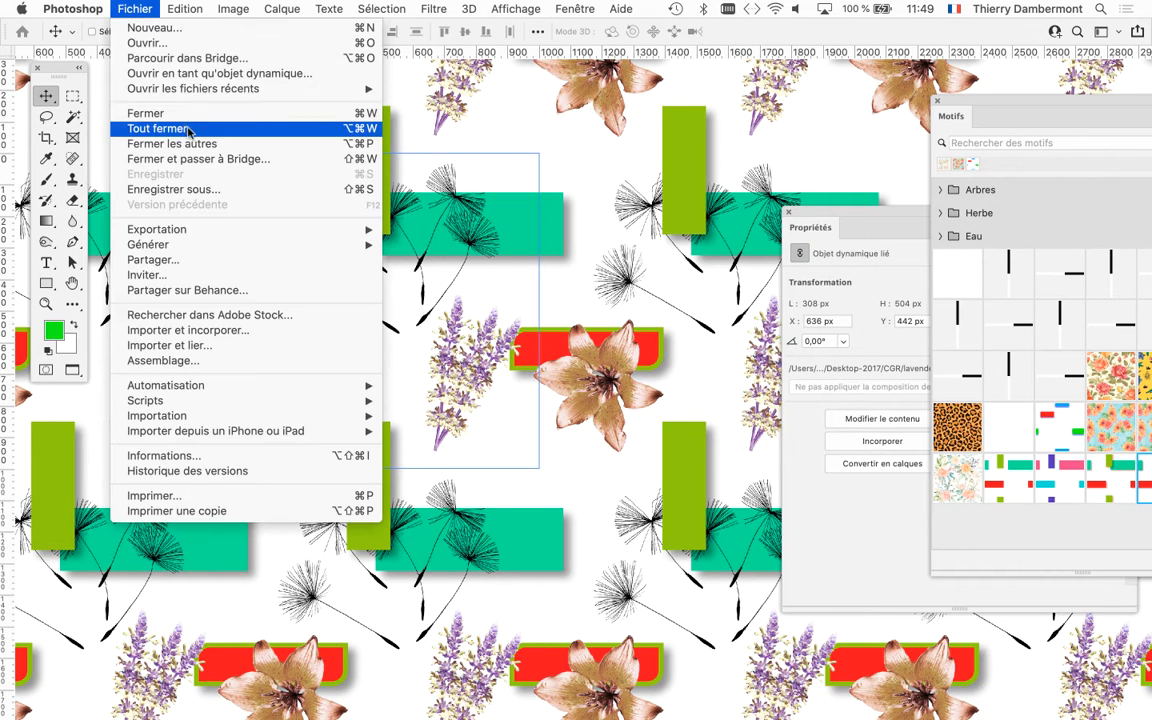
click(203, 188)
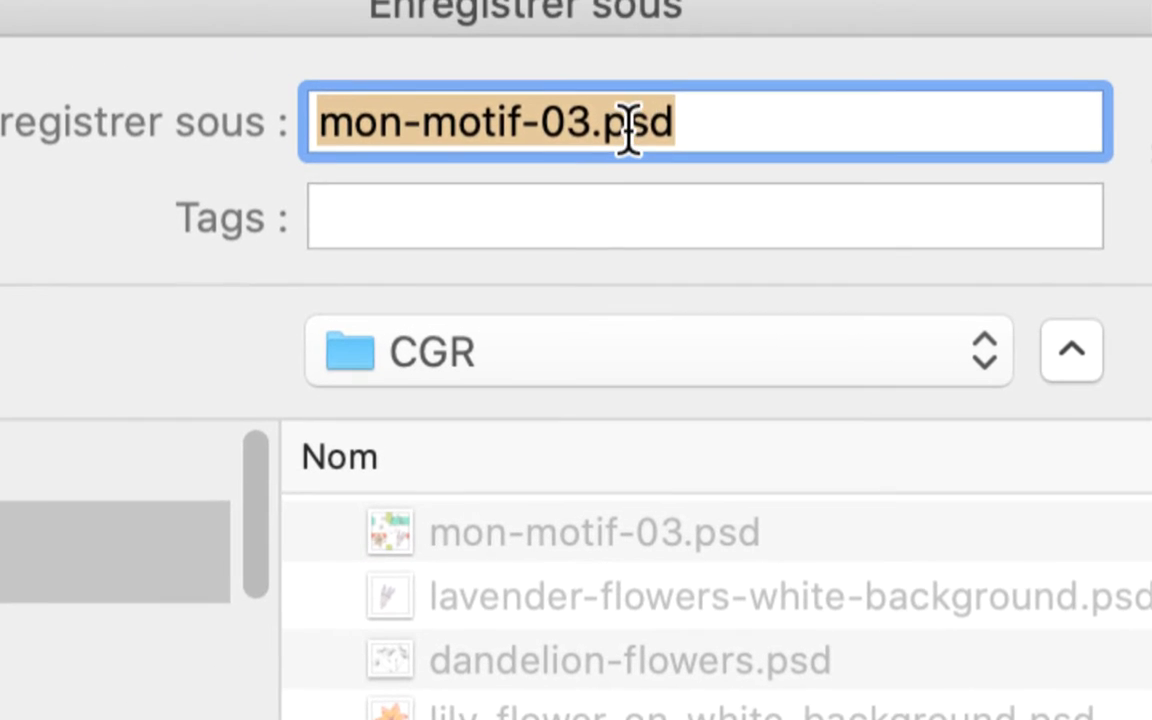
click(624, 128)
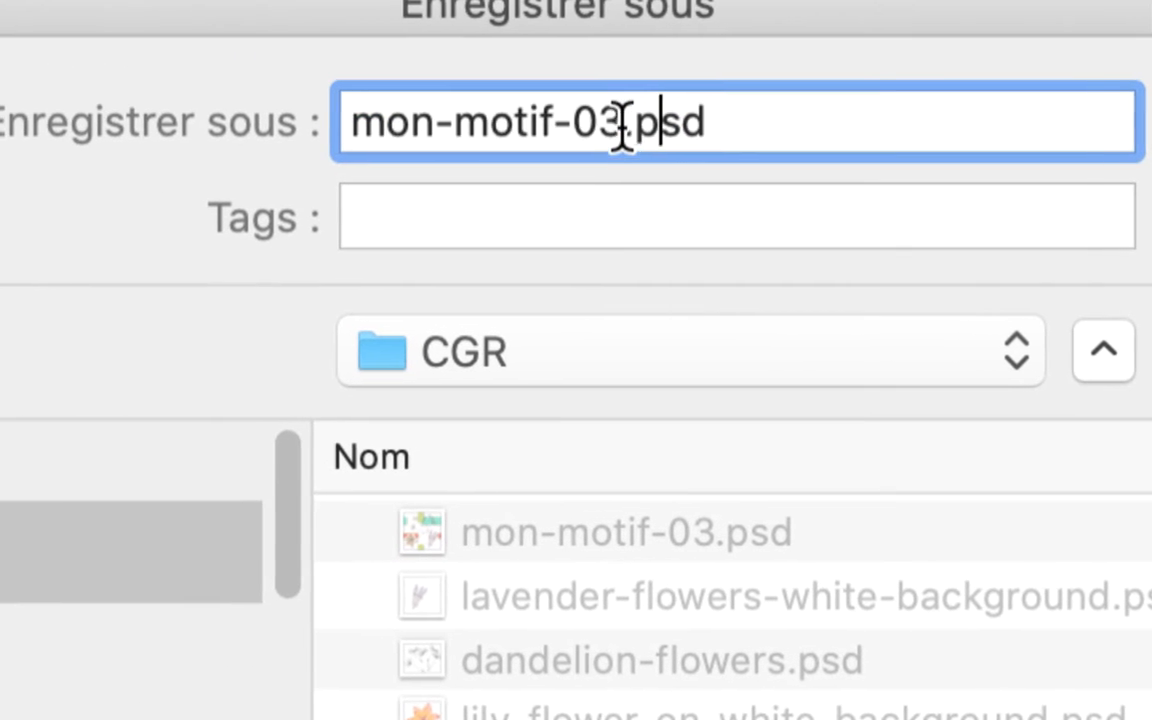
key(shift+Left)
text(4)
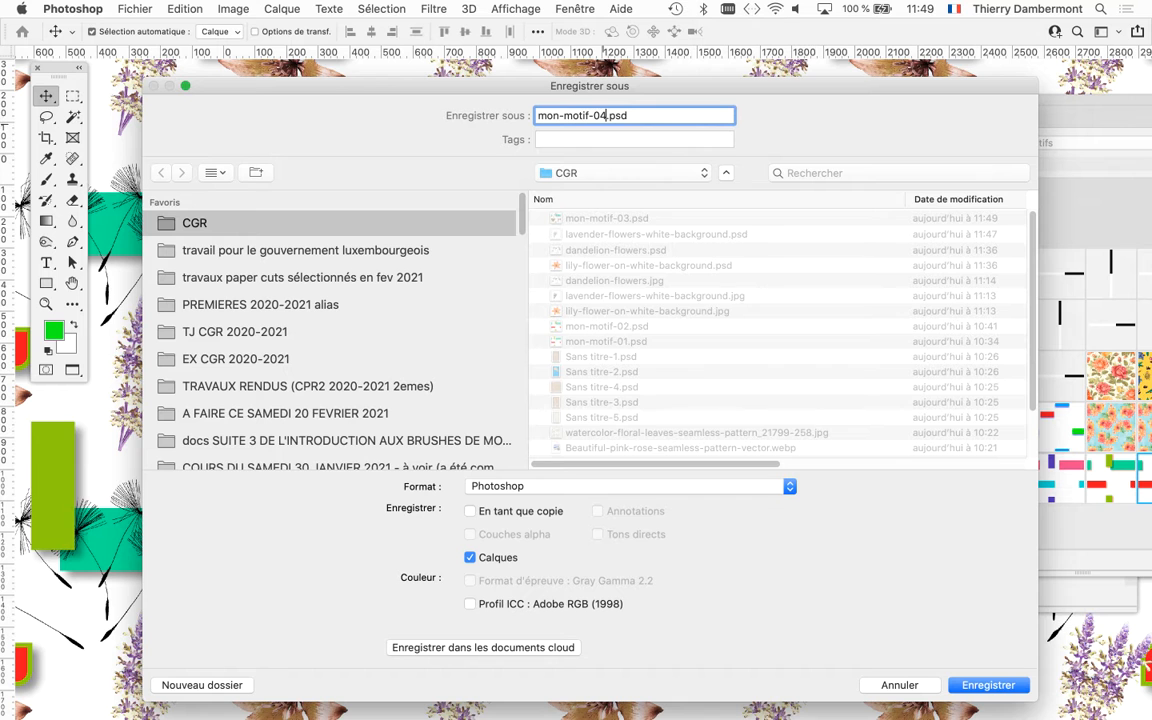
key(Return)
key(Return)
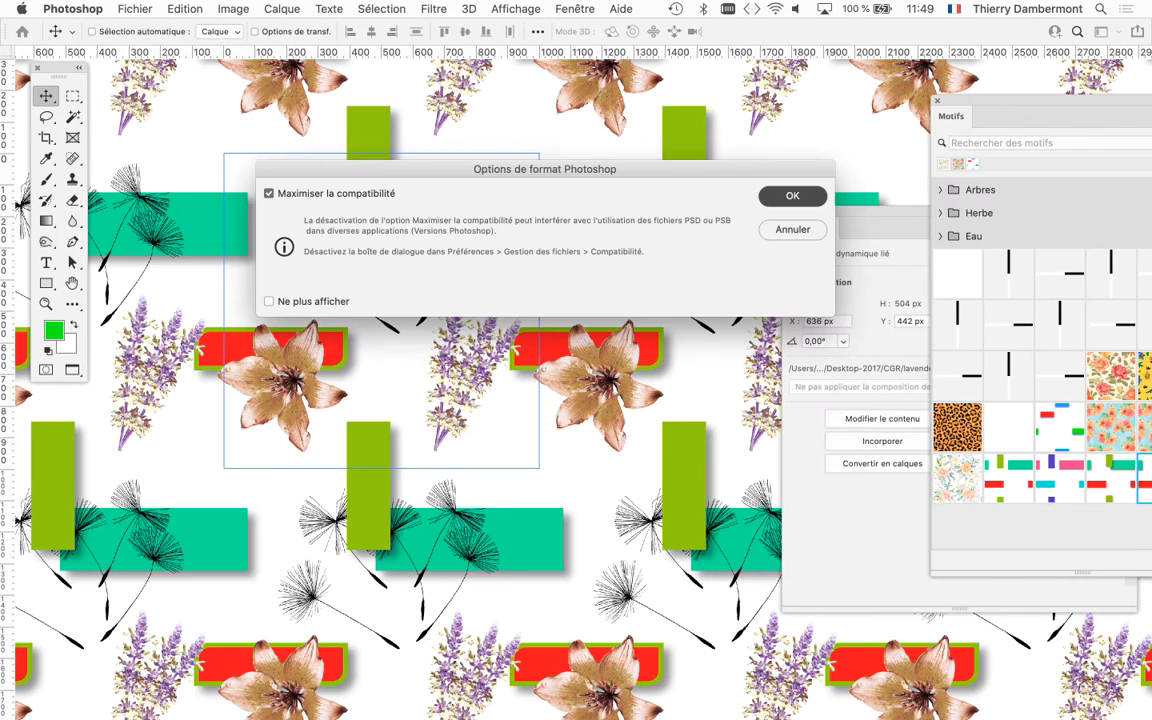
Move the floating toolbox clear of the window edge and enable automatic selection of layers for the Move tool
drag(56, 70, 121, 115)
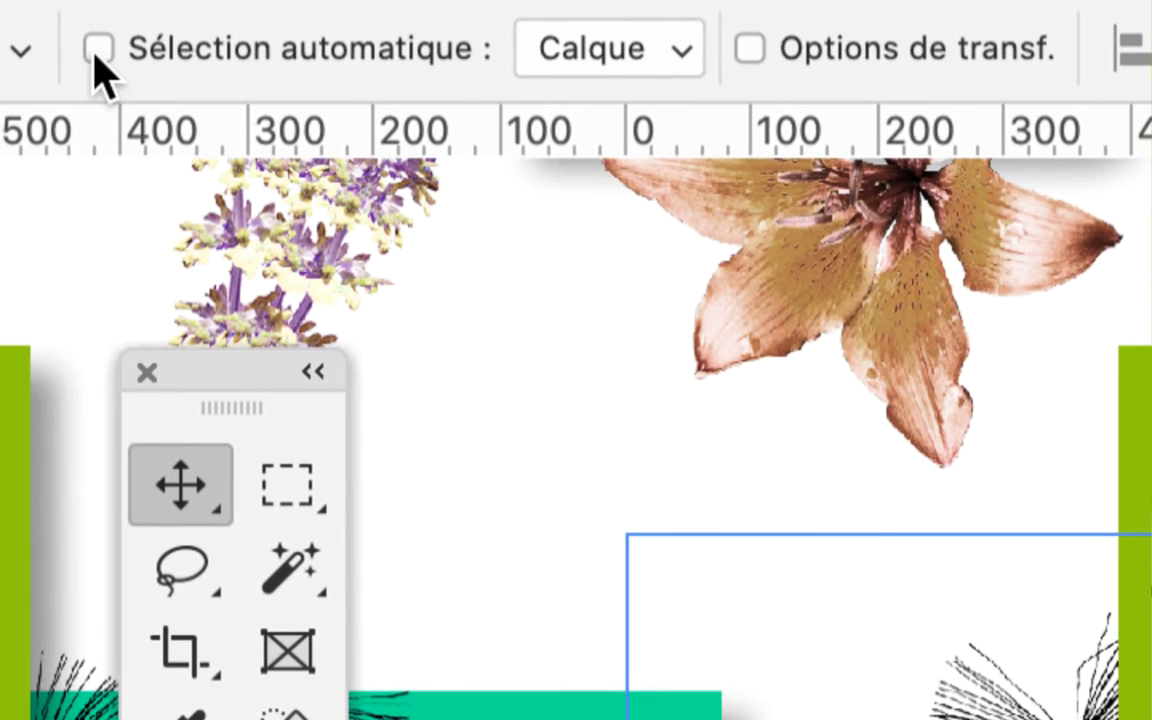
click(97, 52)
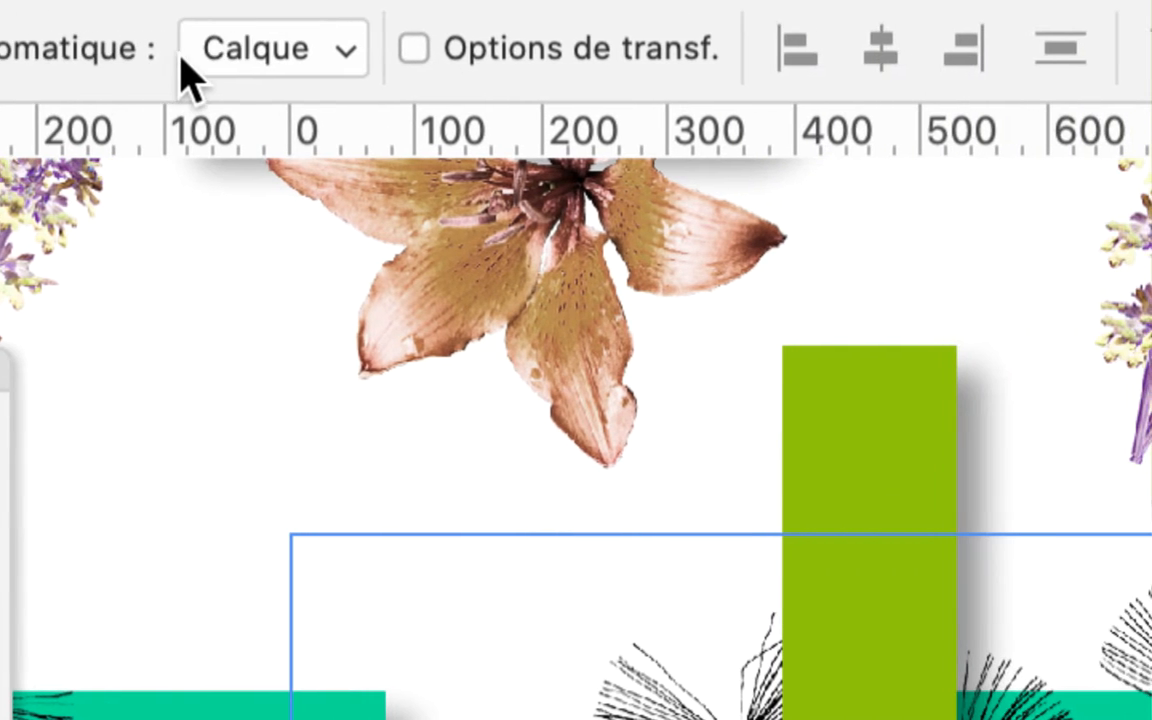
click(533, 55)
click(184, 58)
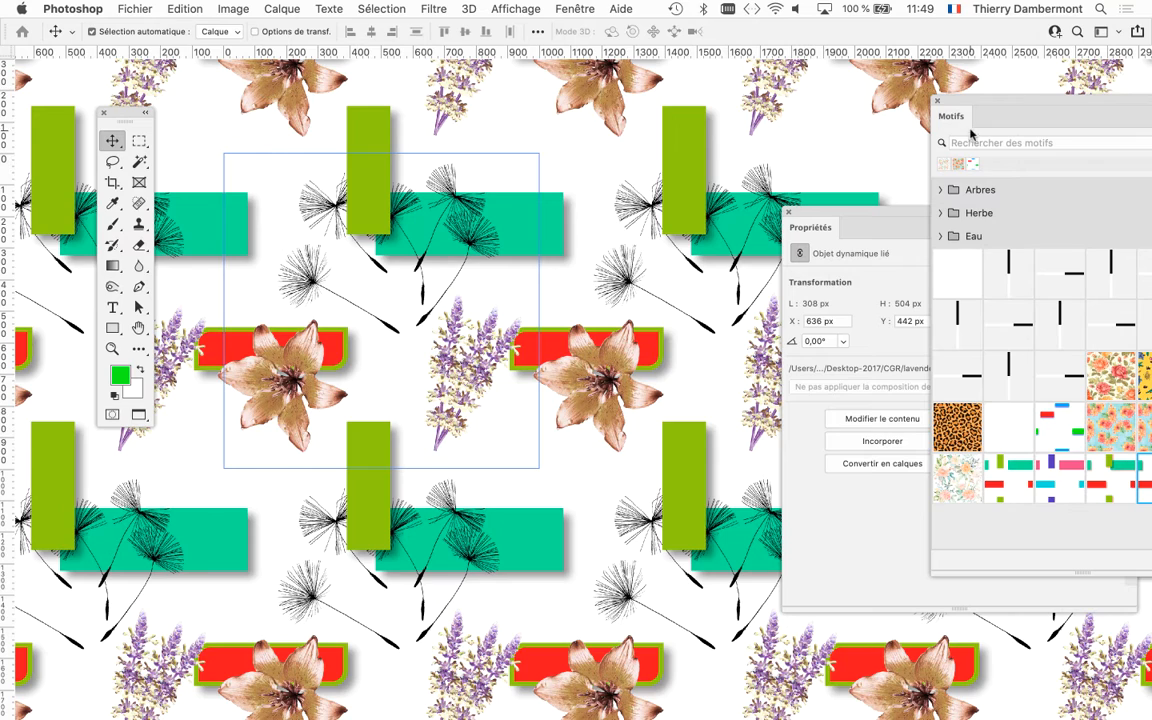
Close the Motifs and Propriétés panels and show the Calques panel beside the pattern tile
click(937, 101)
click(790, 214)
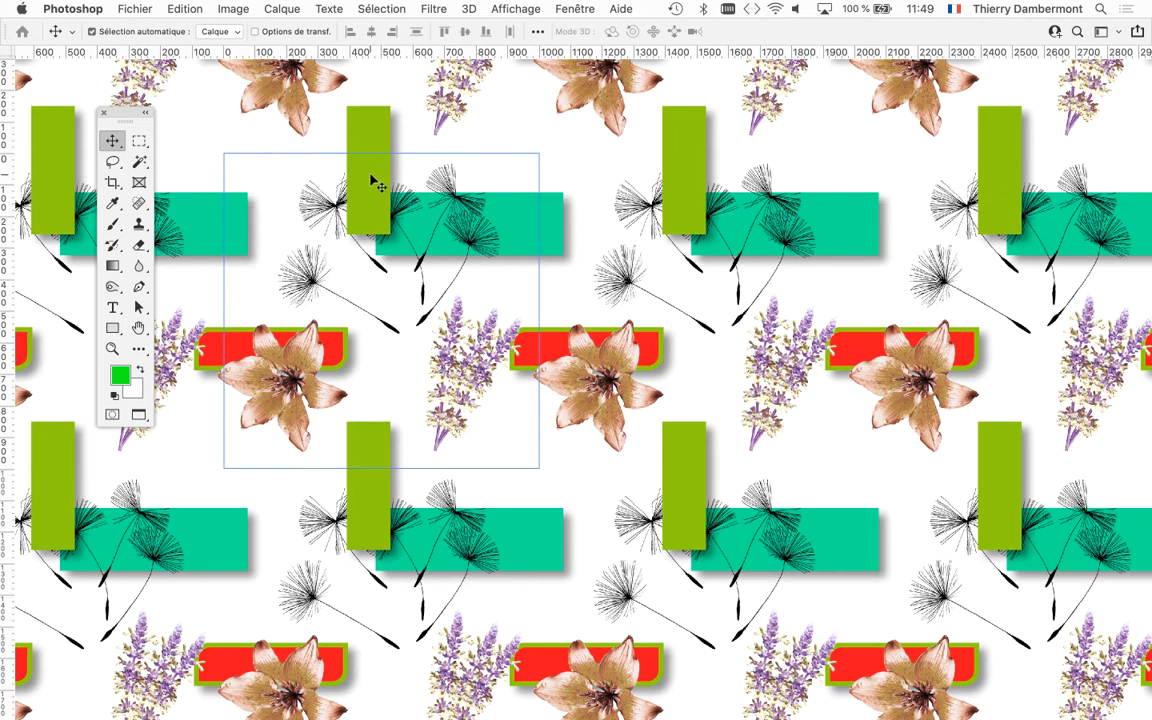
click(575, 8)
click(618, 175)
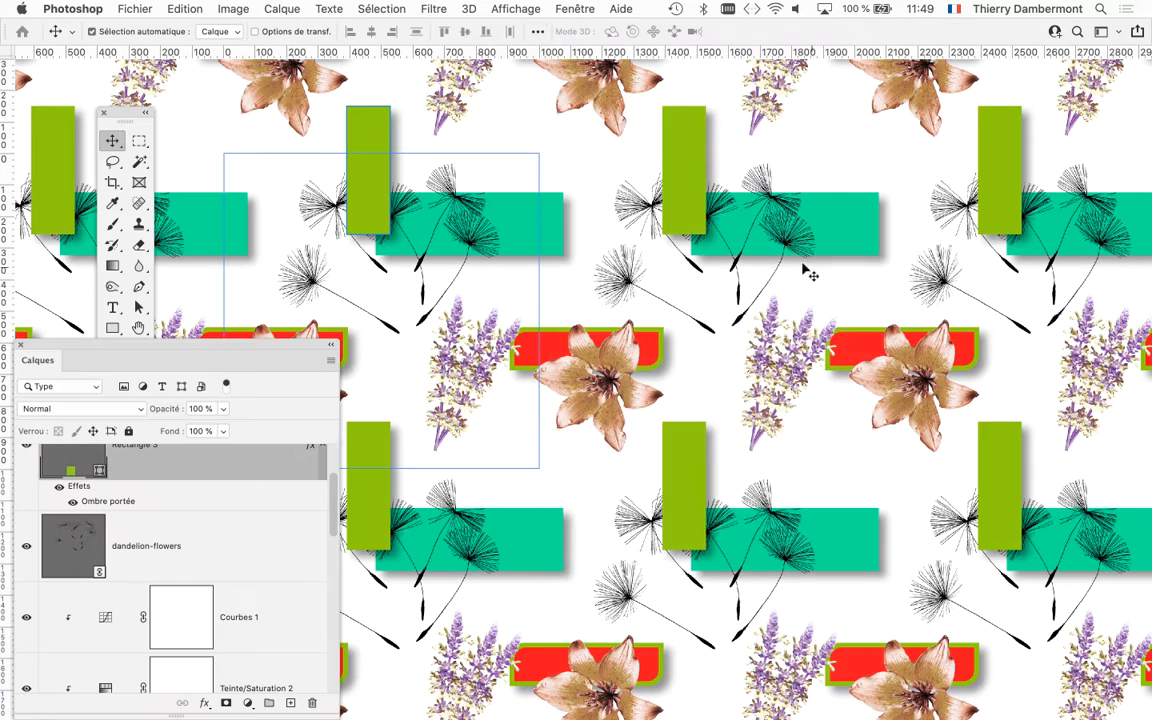
drag(252, 340, 1122, 50)
Pick the turquoise rectangle, the lavender, the lily and the red rectangle in turn to identify their layers
click(549, 236)
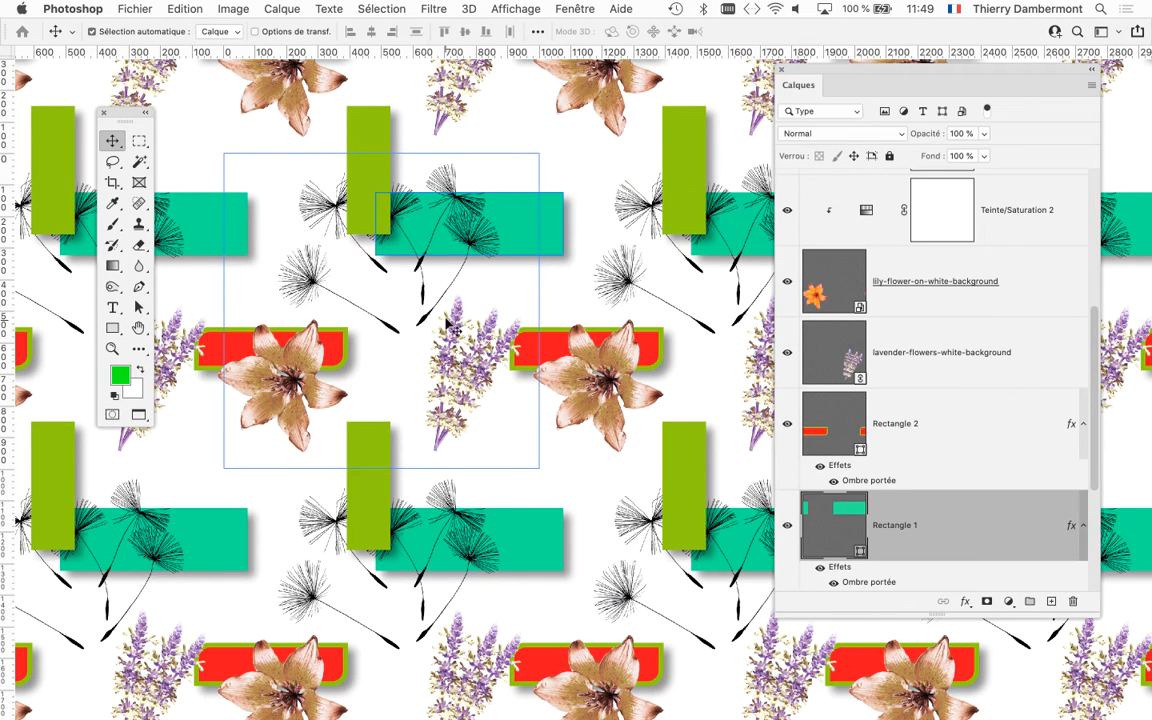
click(422, 308)
click(286, 332)
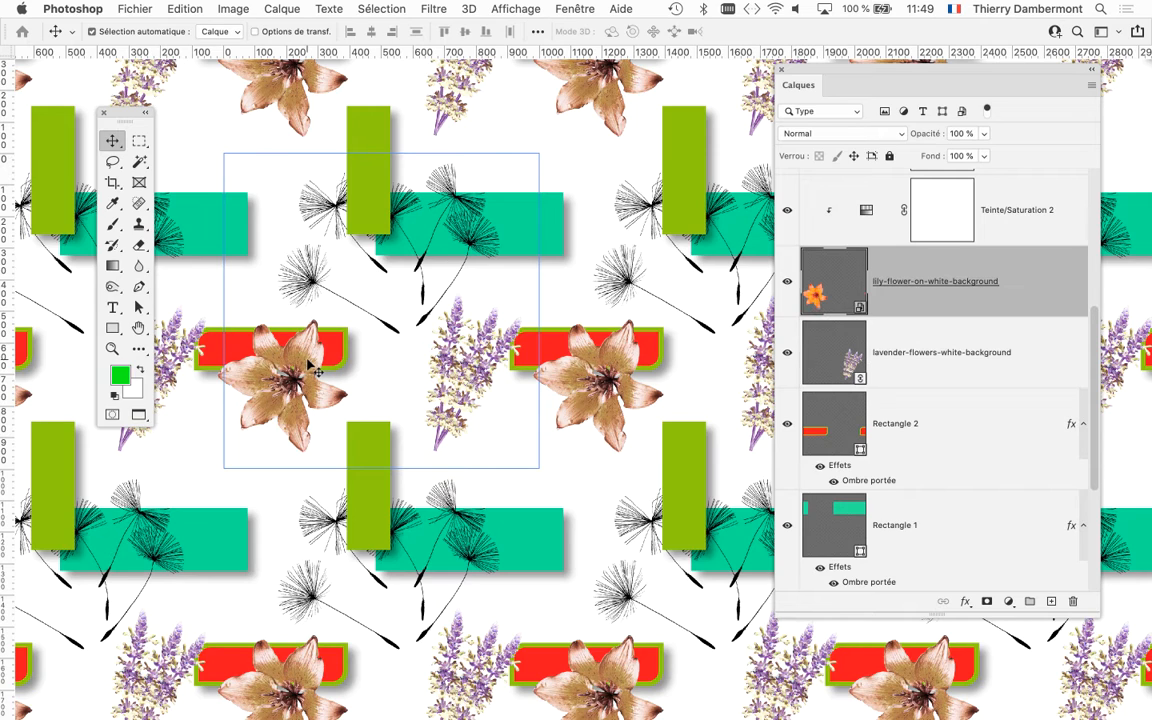
click(228, 347)
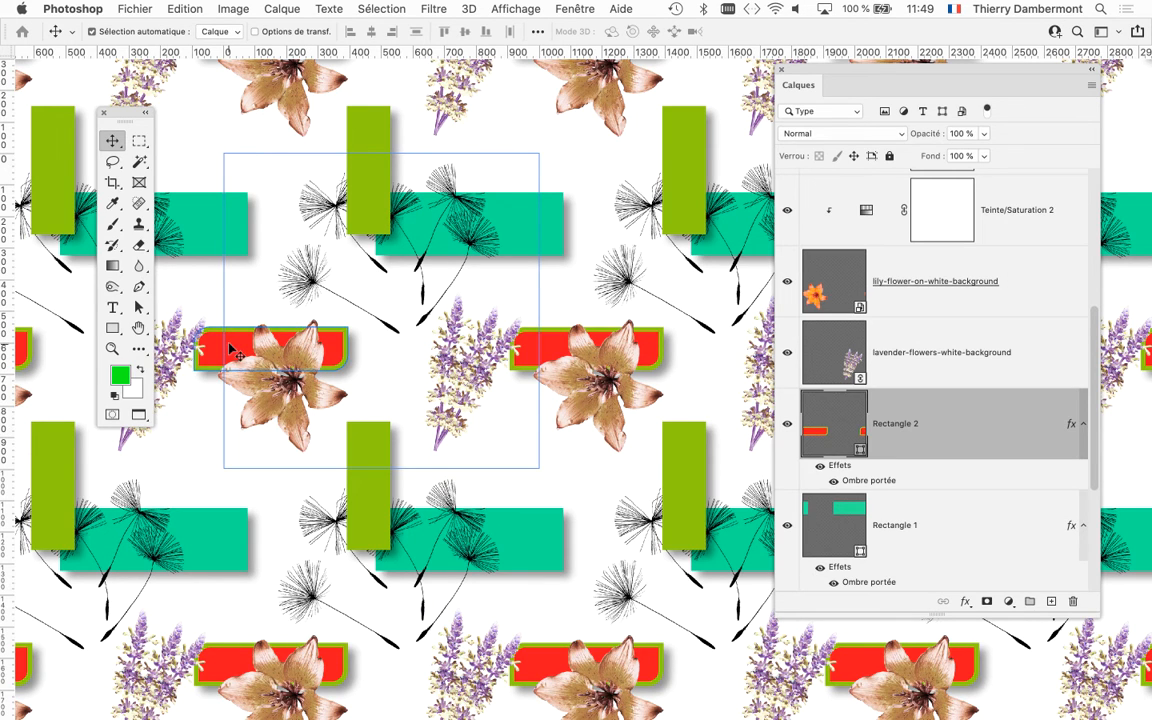
Enlarge the lily flower proportionally up and to the right so it fills much of the pattern tile
click(565, 370)
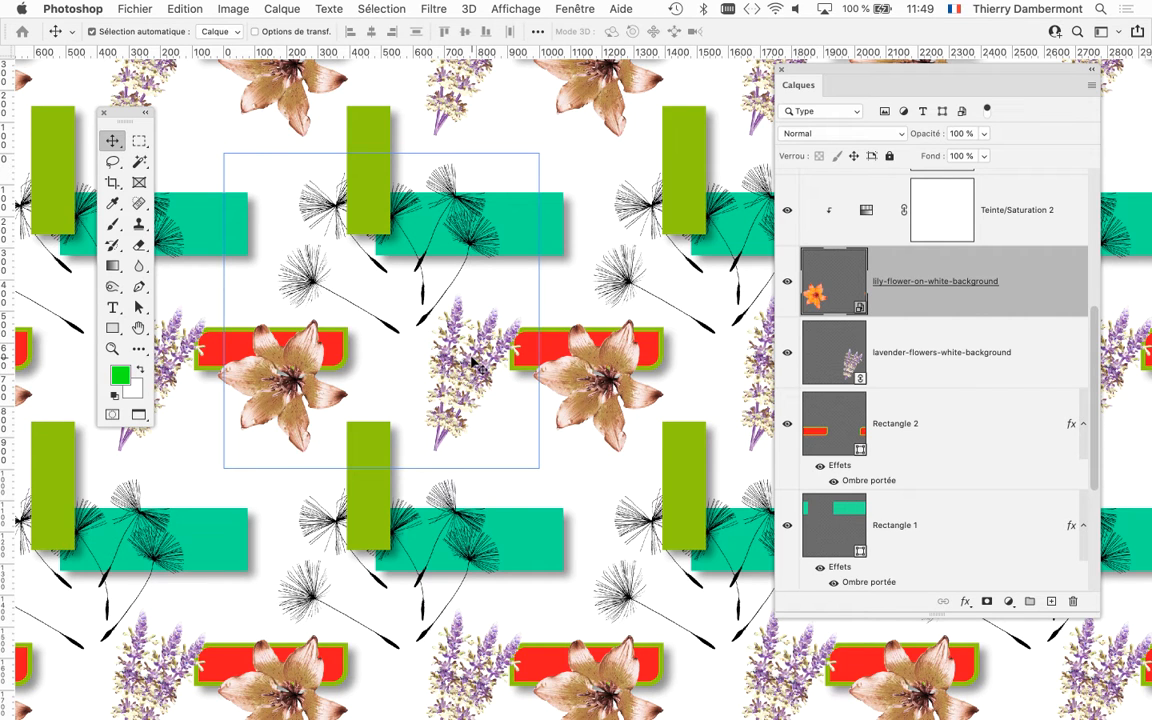
super+click(515, 233)
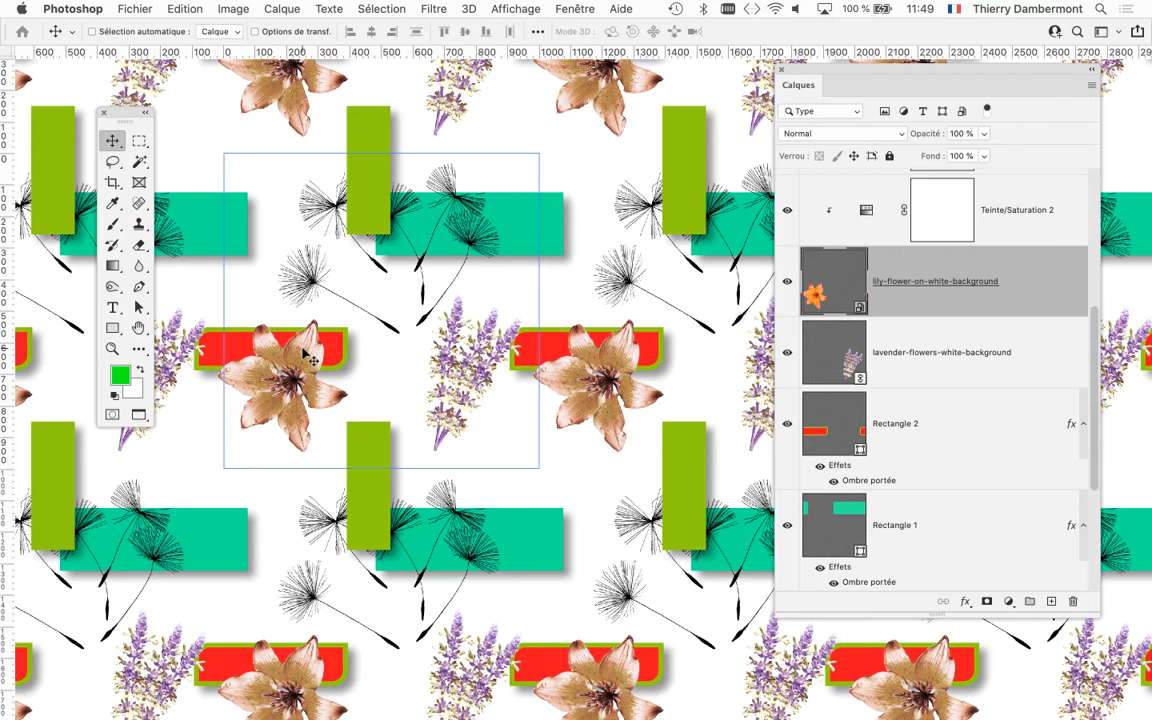
key(super+t)
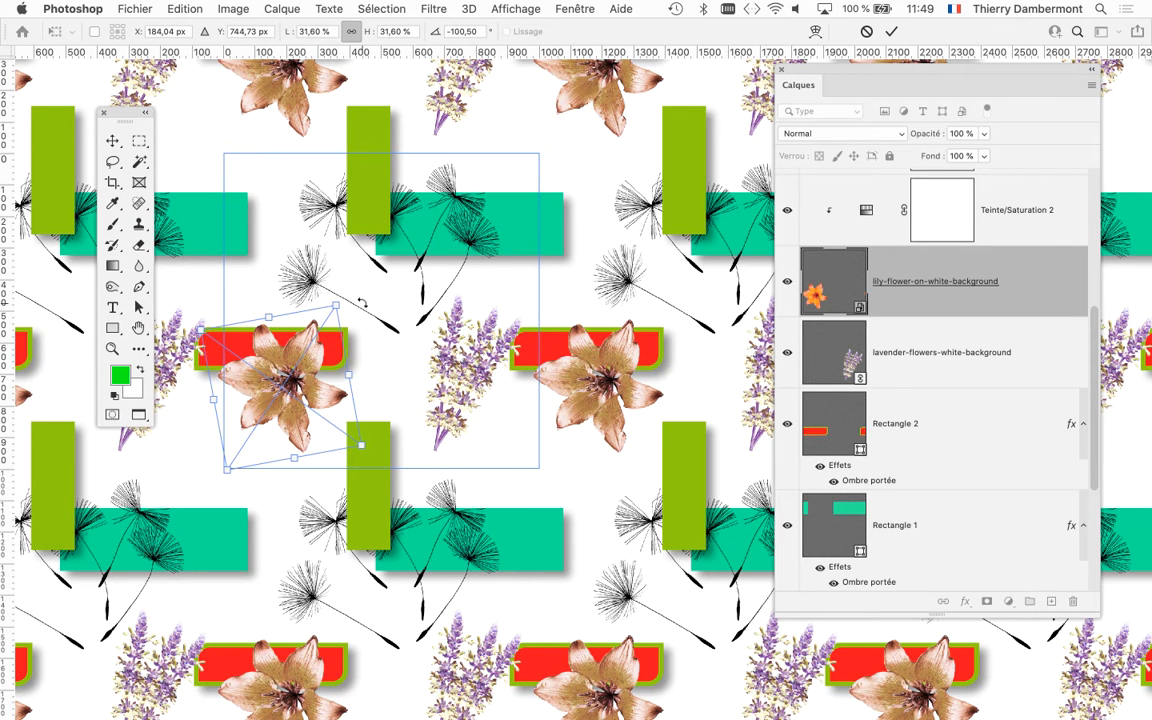
drag(337, 306, 447, 228)
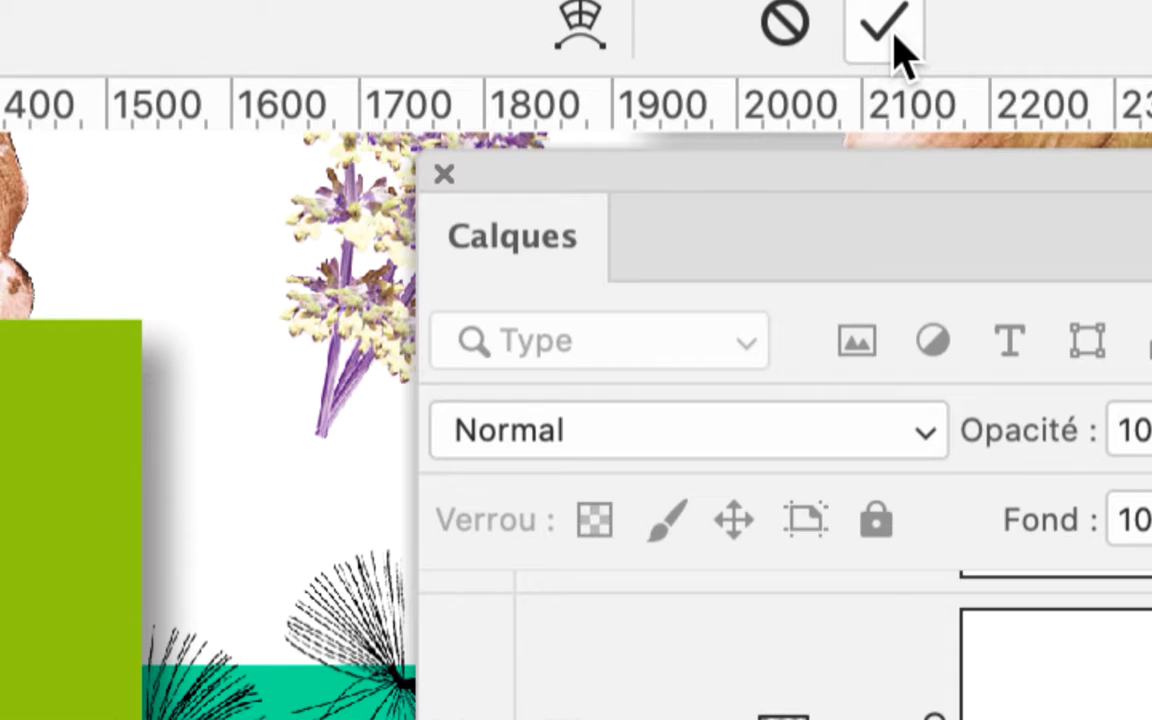
click(893, 40)
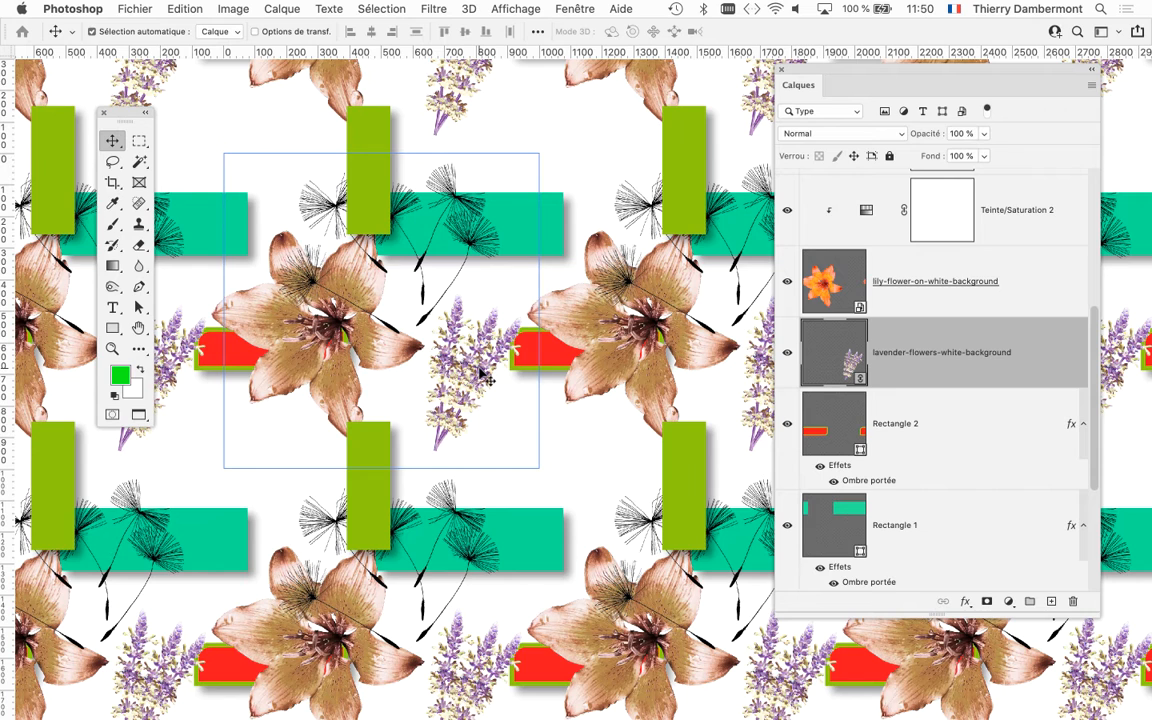
Rotate the lavender to about -77.39°, enlarge it to about 14% and reposition it over the tile's lower right corner
key(ctrl+t)
drag(540, 452, 655, 258)
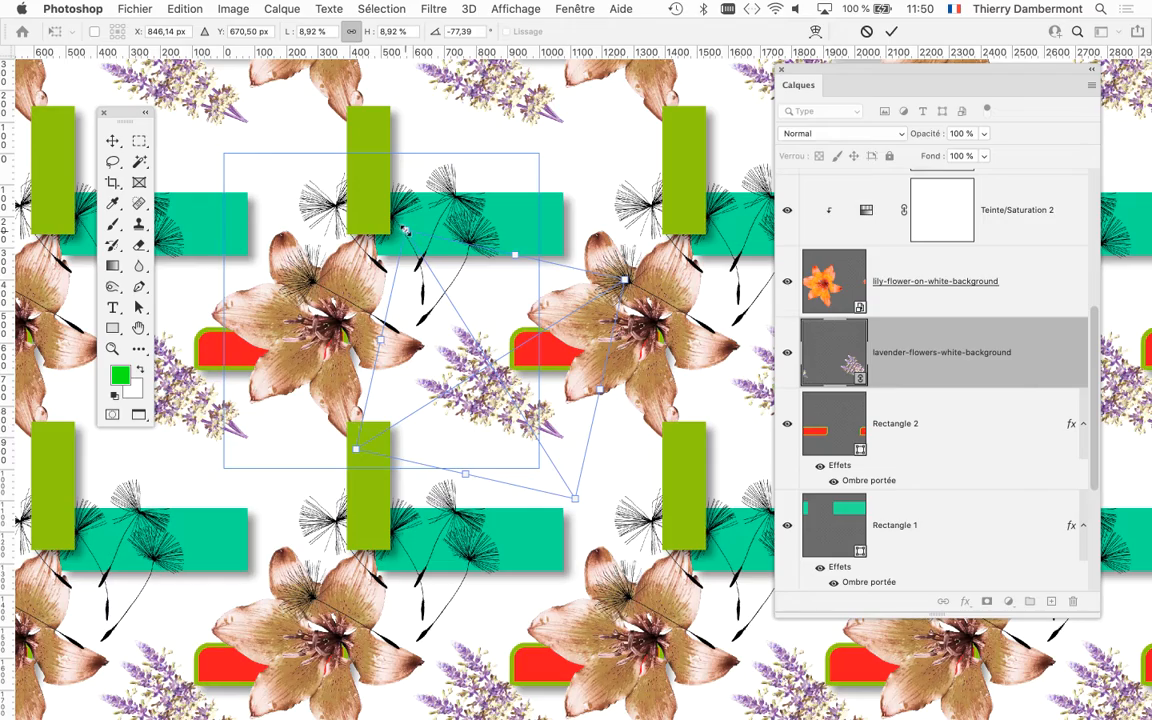
drag(406, 230, 244, 113)
drag(470, 328, 519, 417)
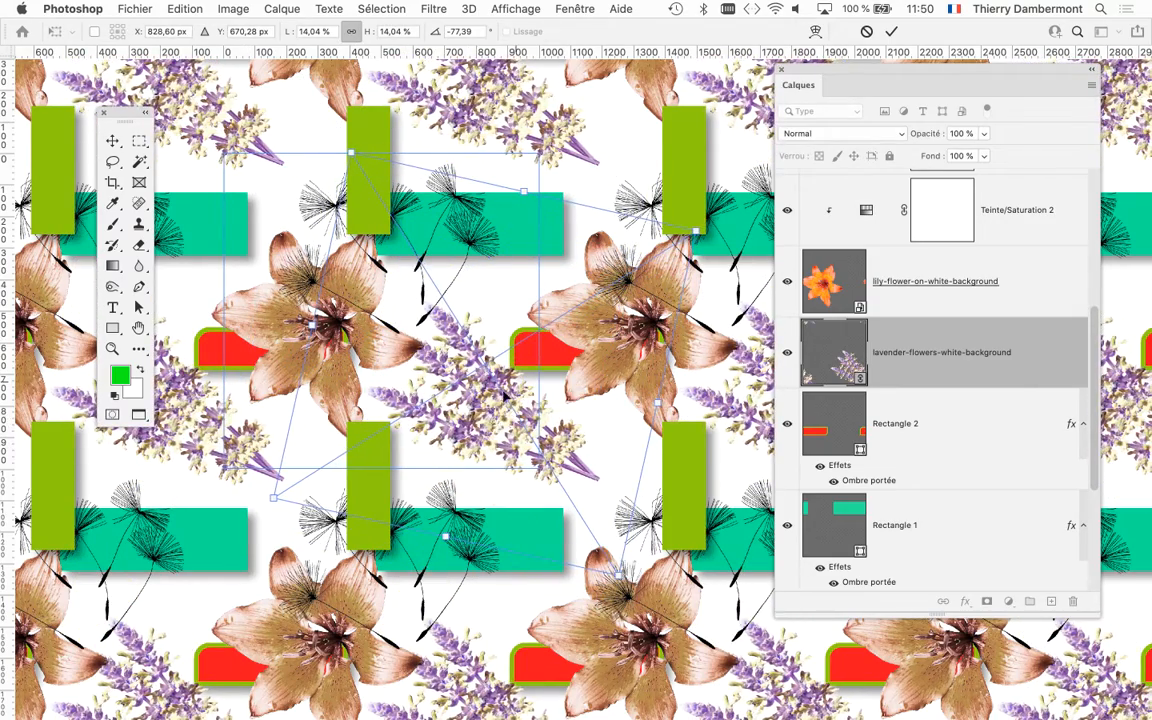
click(891, 31)
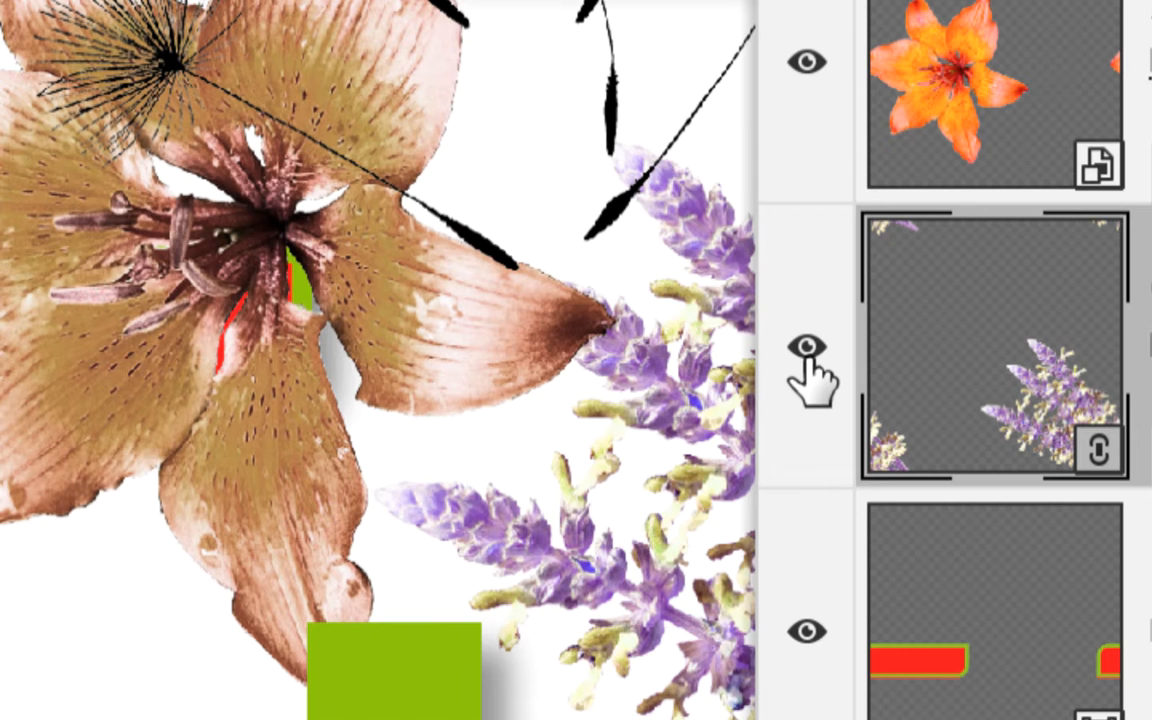
Hide the lavender layer and move the lily down and to the right within the tile
click(806, 350)
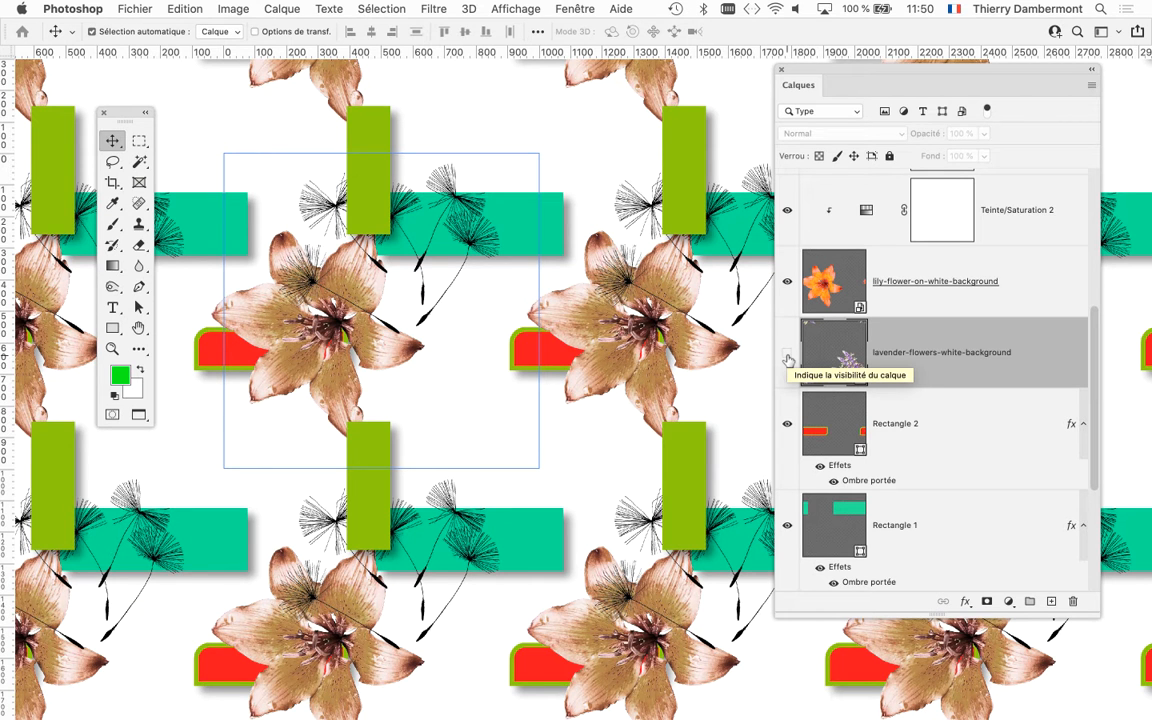
click(350, 277)
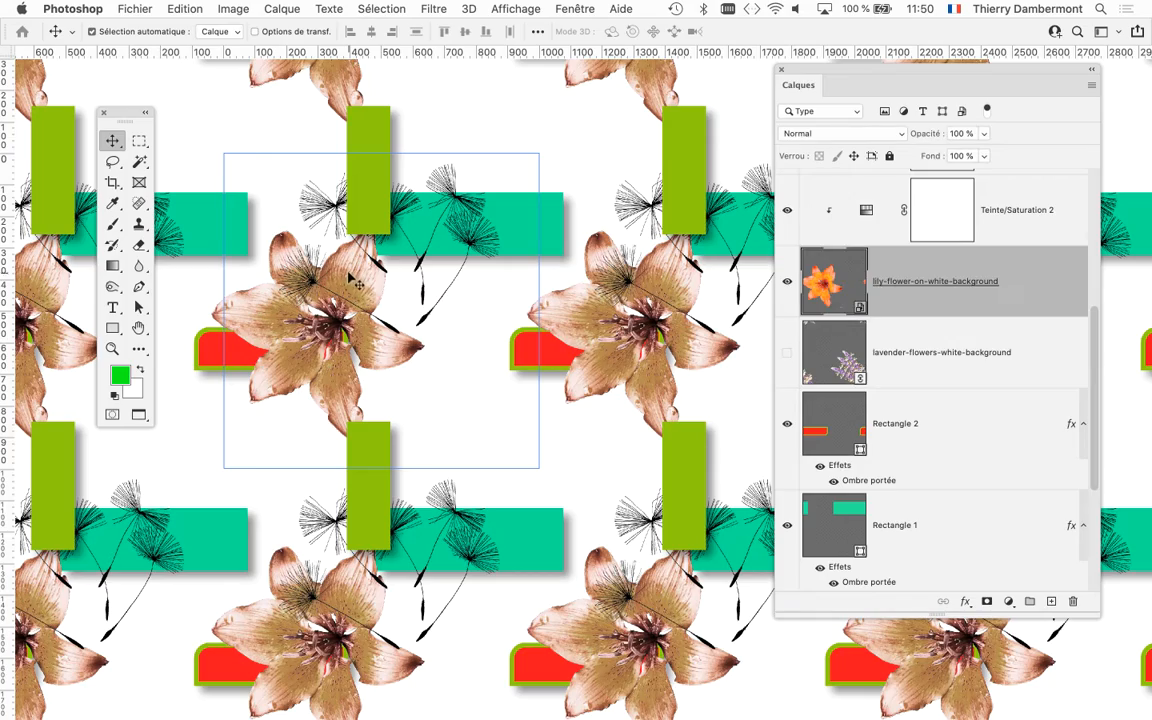
drag(357, 284, 410, 340)
scroll(502, 385, down, 2)
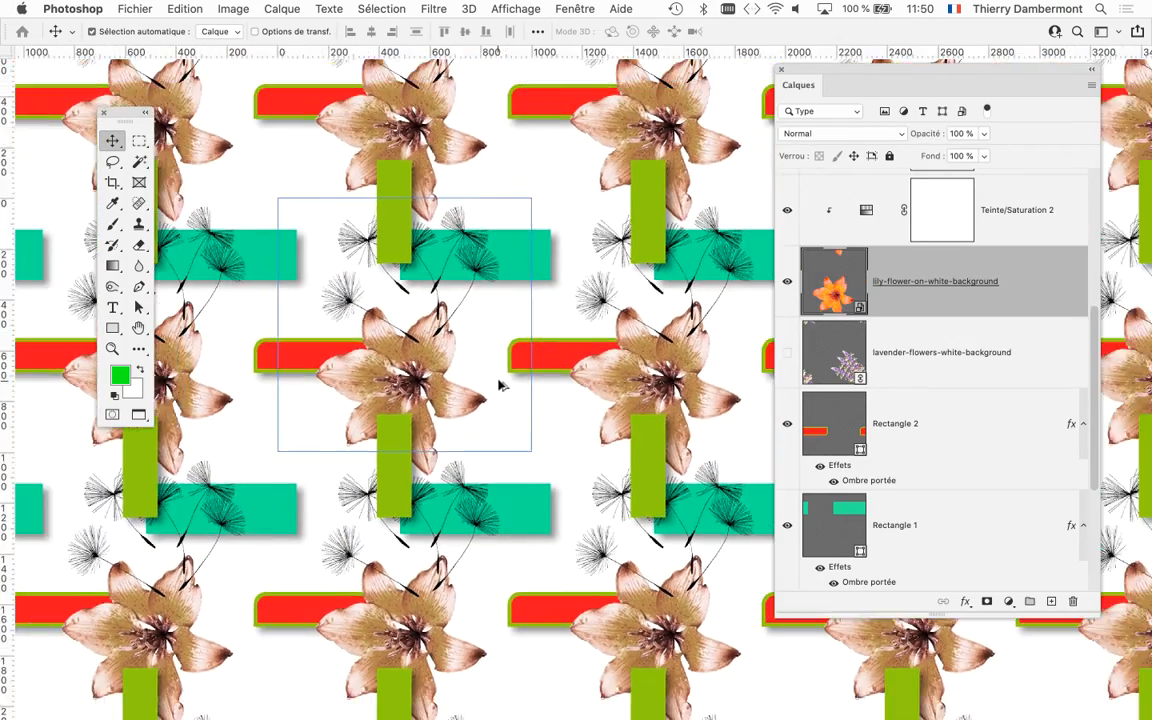
Show the properties of the red rounded rectangle and remove its green outline
click(285, 362)
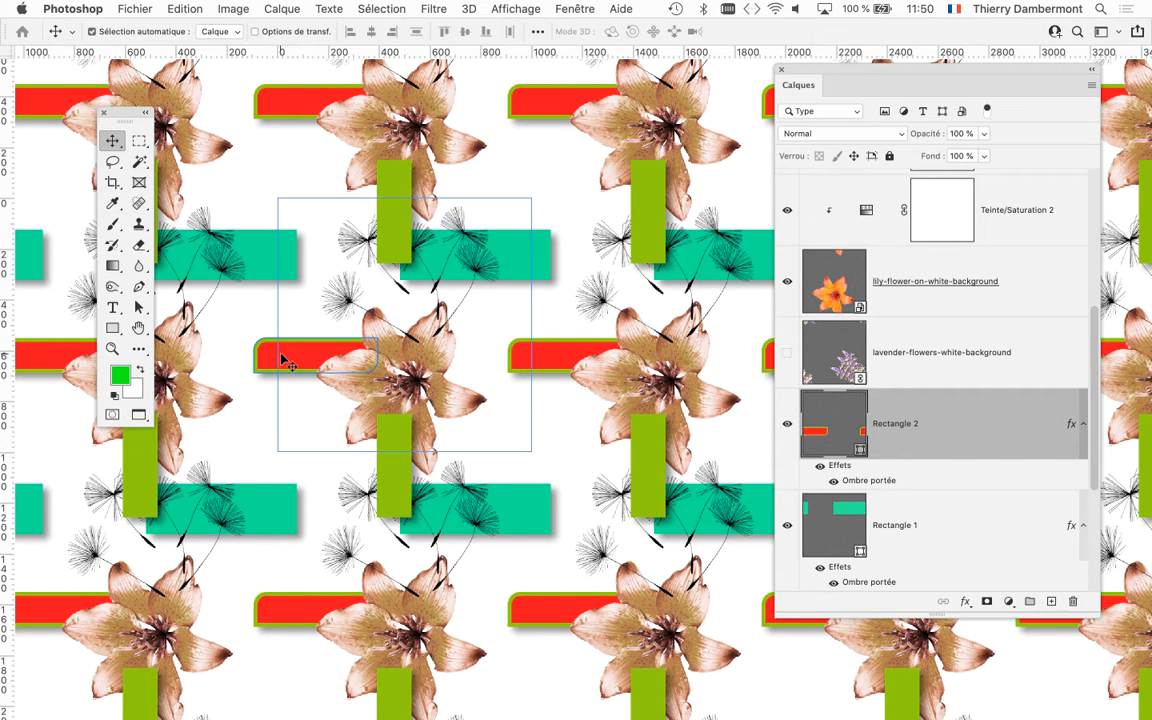
click(575, 9)
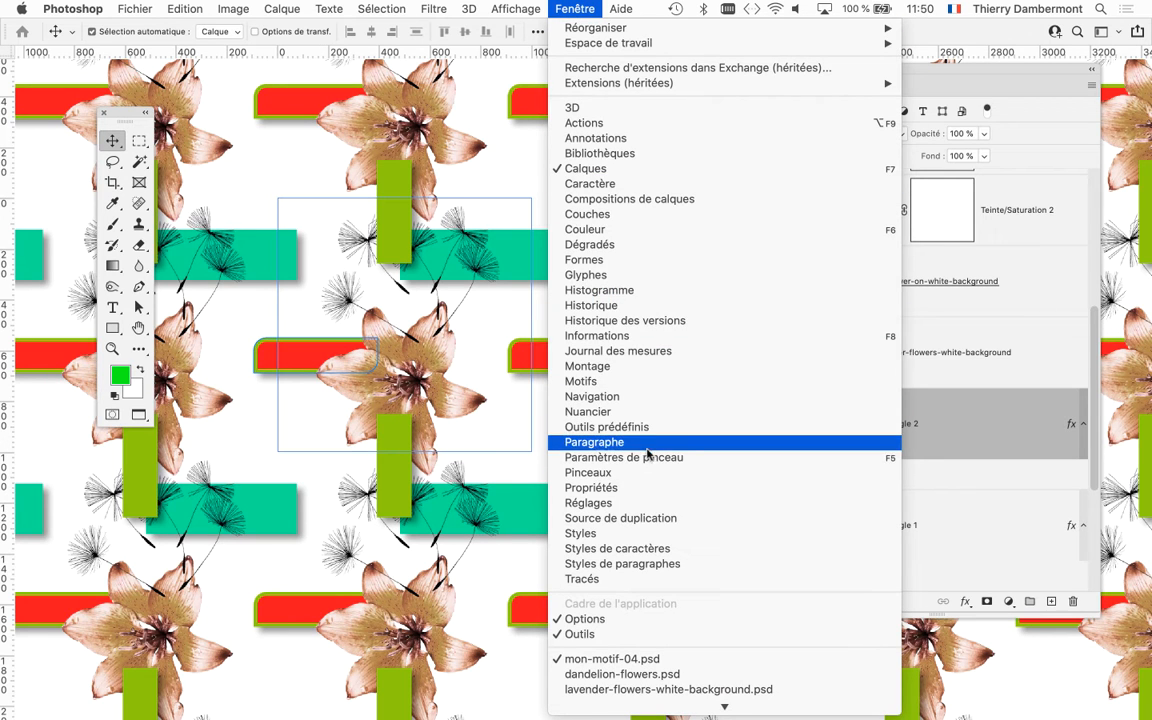
click(638, 487)
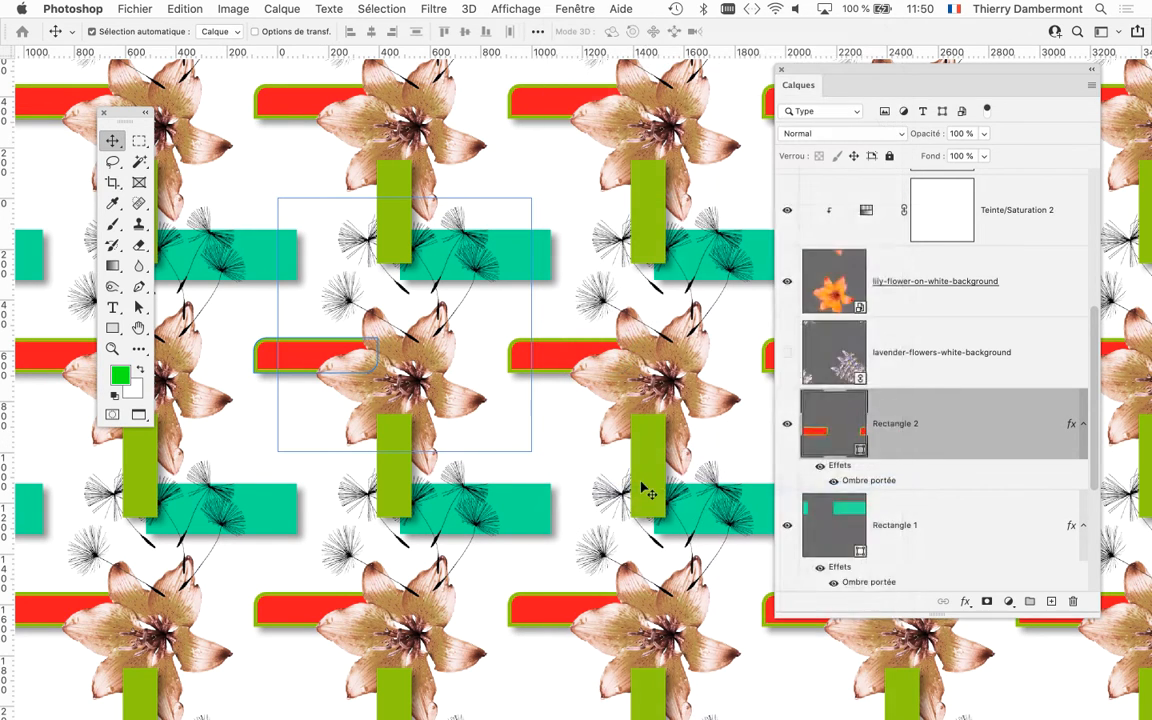
drag(826, 215, 512, 93)
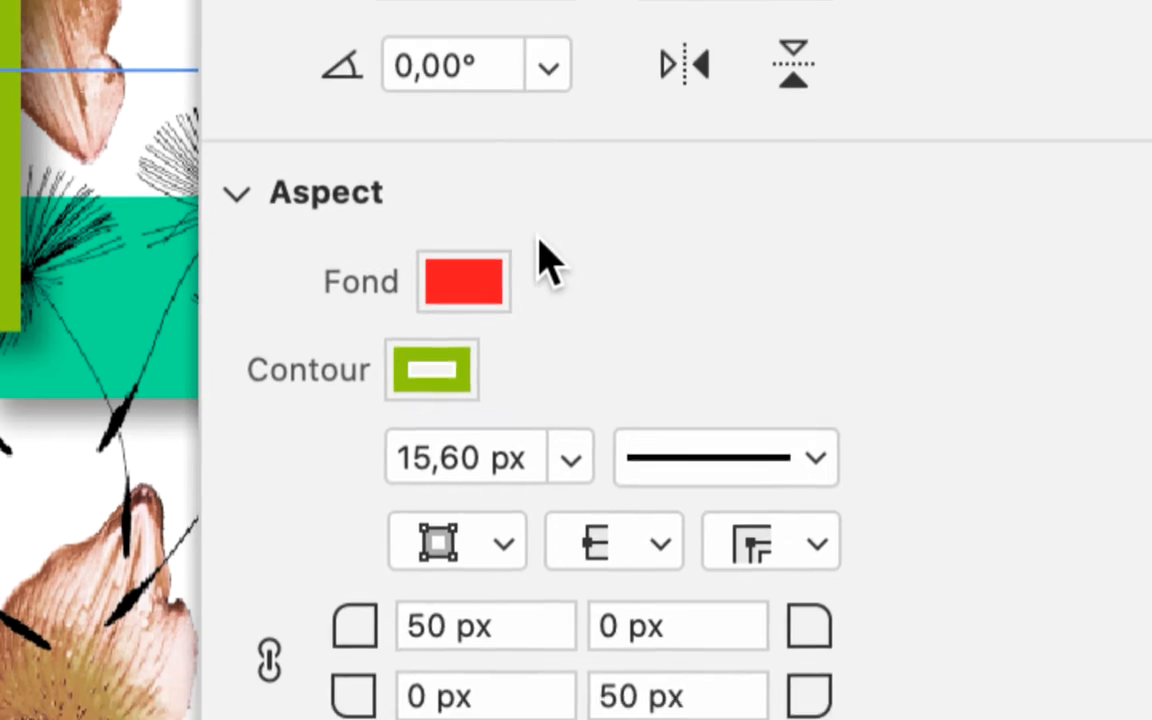
click(458, 375)
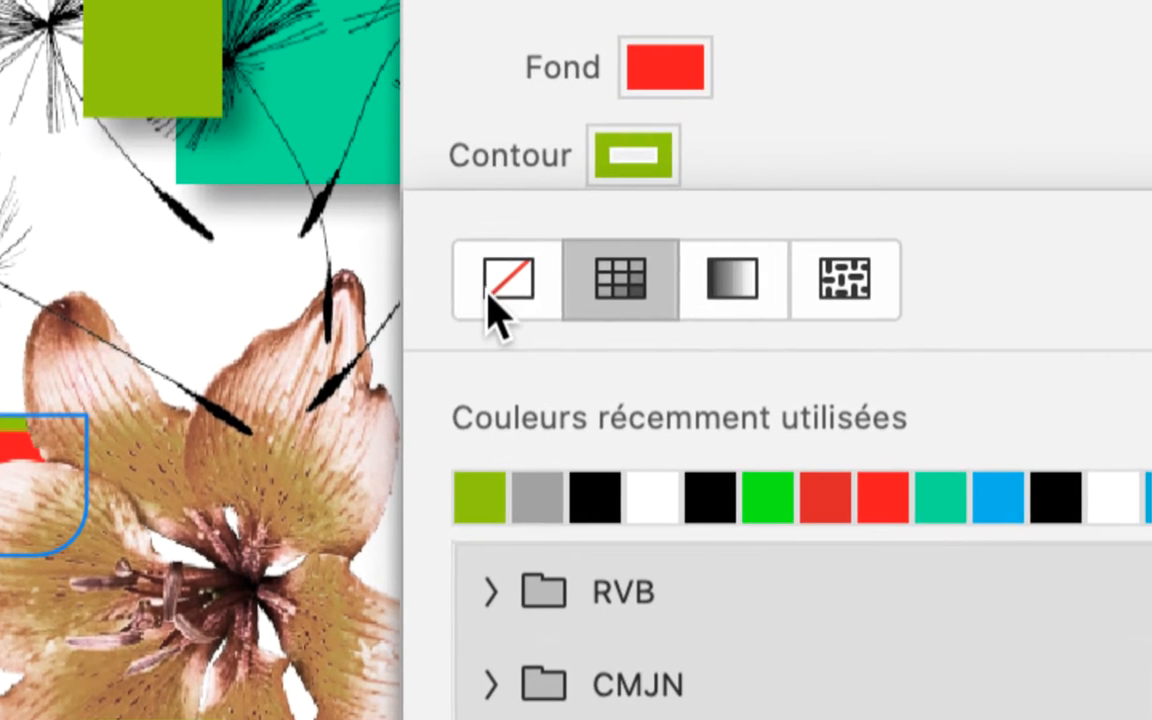
click(495, 296)
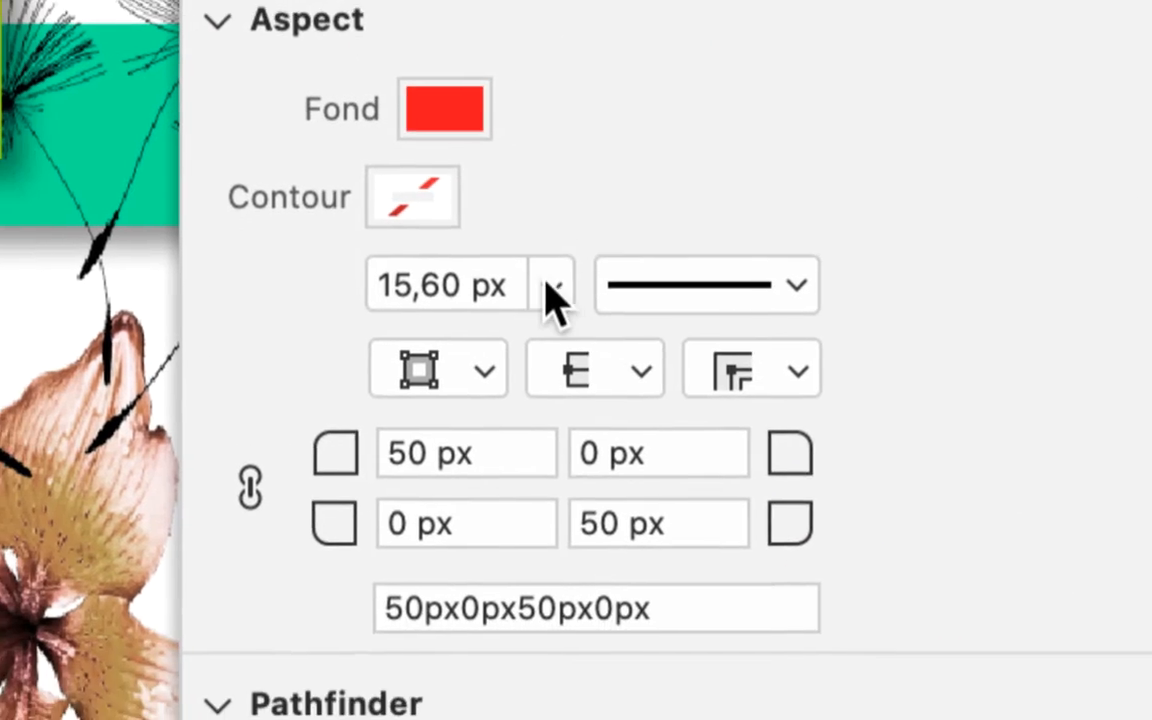
Set the red rectangle's outline width to 0 px while keeping green as the outline colour
click(548, 290)
drag(545, 315, 497, 313)
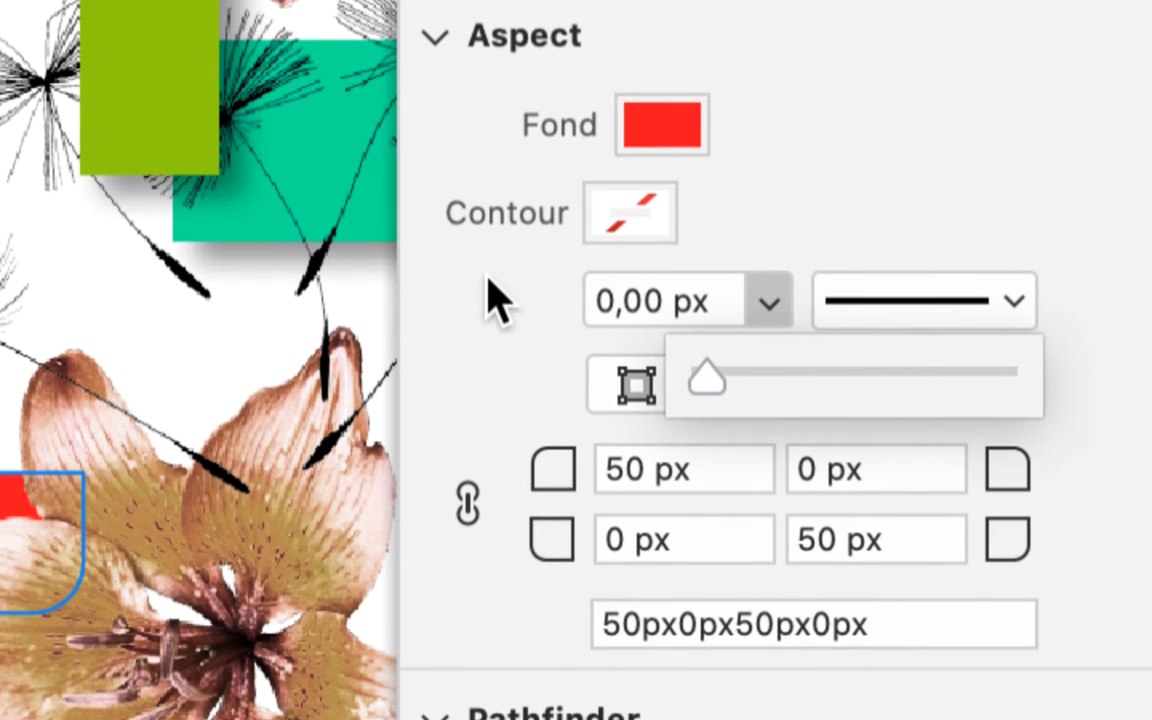
click(497, 300)
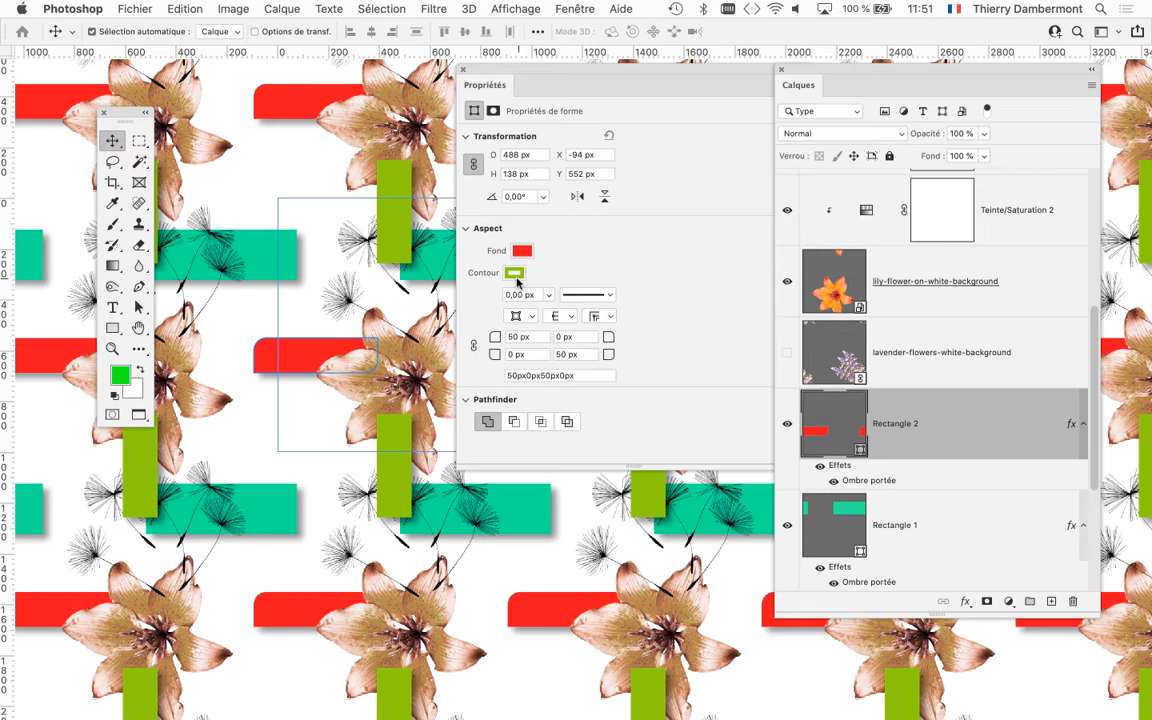
click(515, 274)
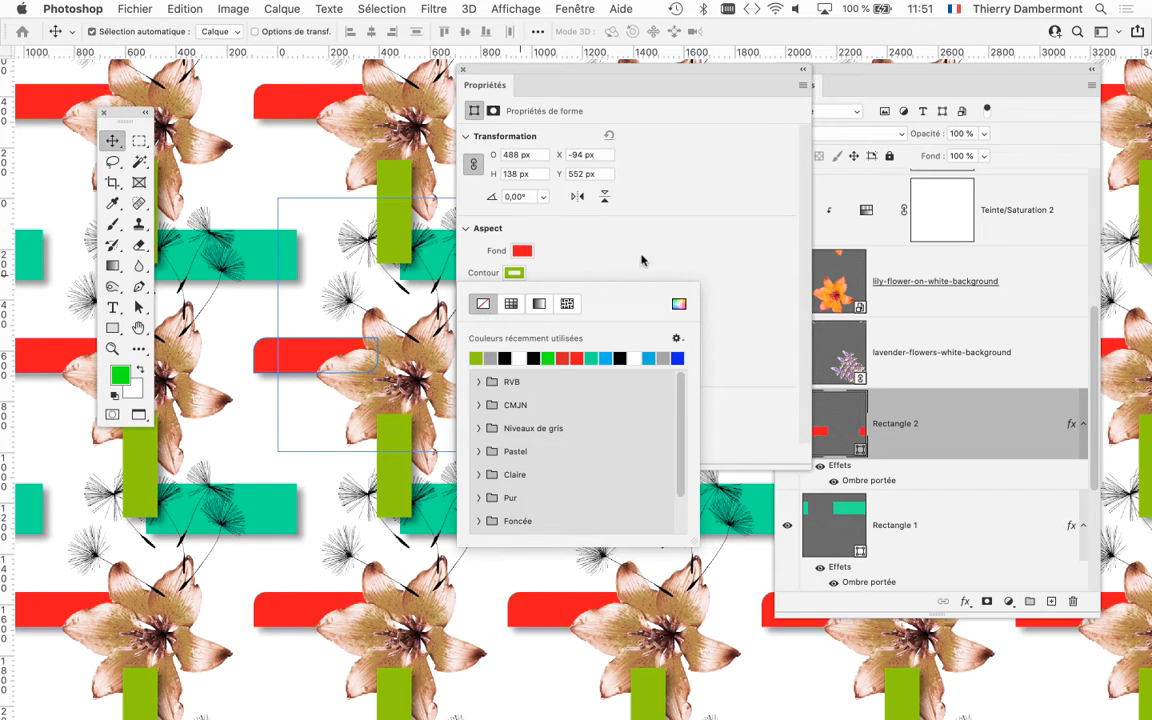
click(572, 236)
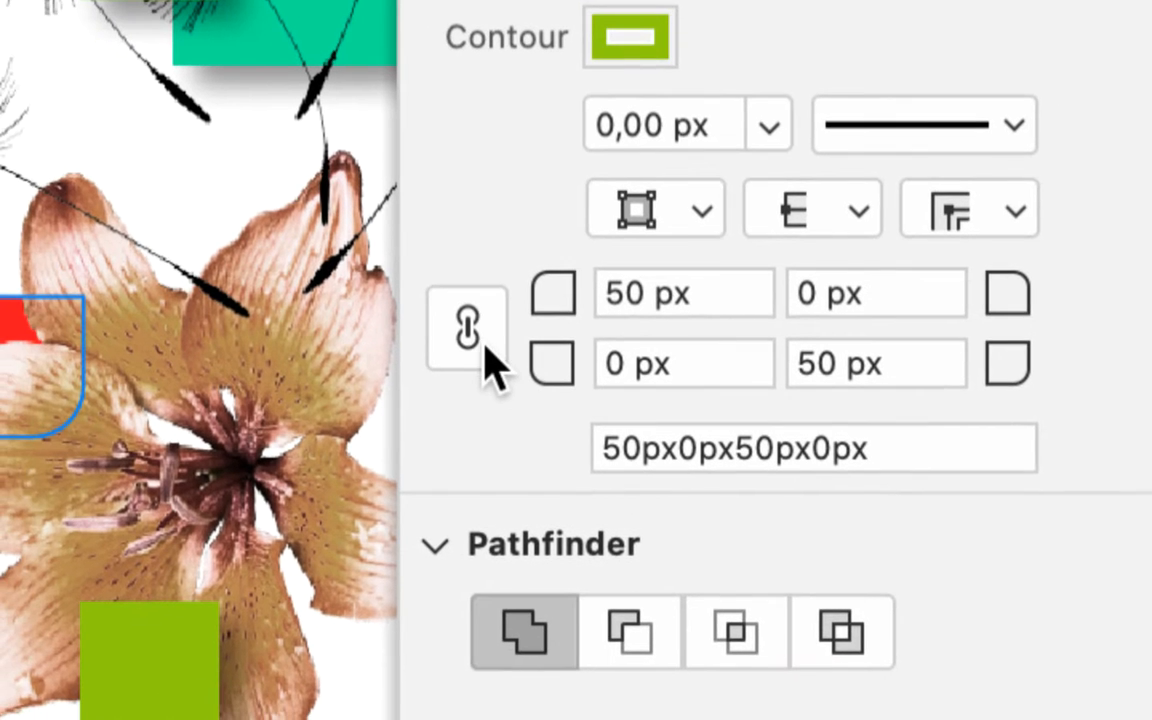
Link the red rectangle's corner radii and set them all to 0 px
click(475, 347)
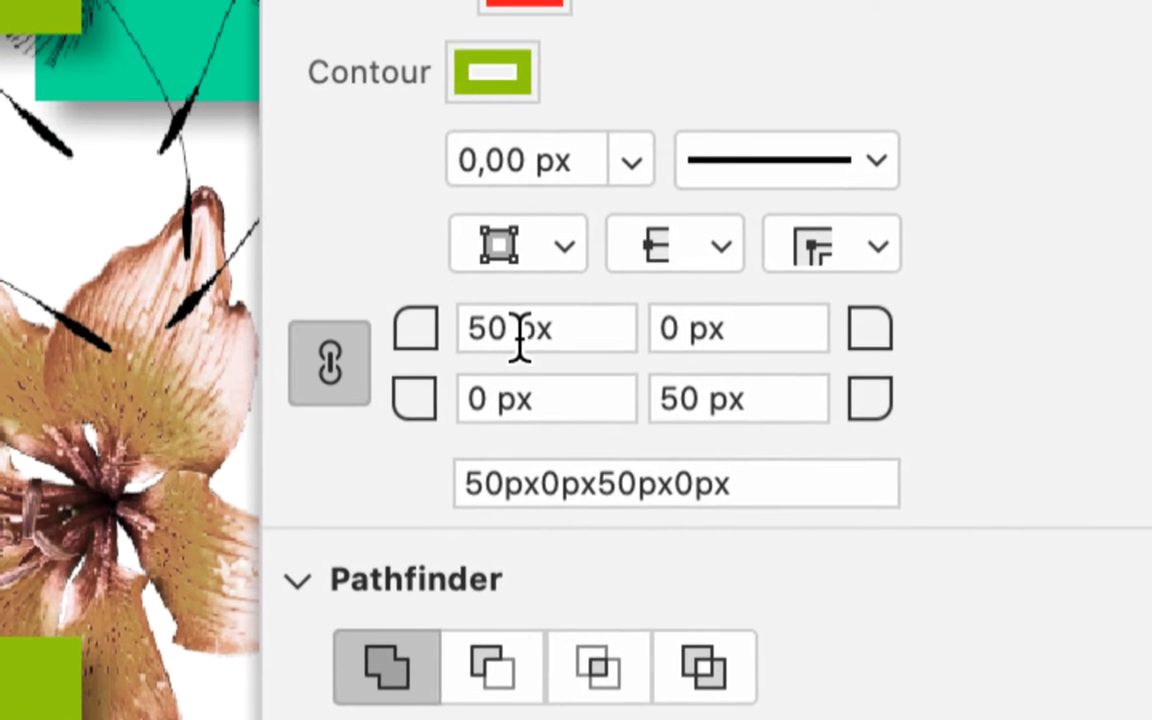
double_click(628, 294)
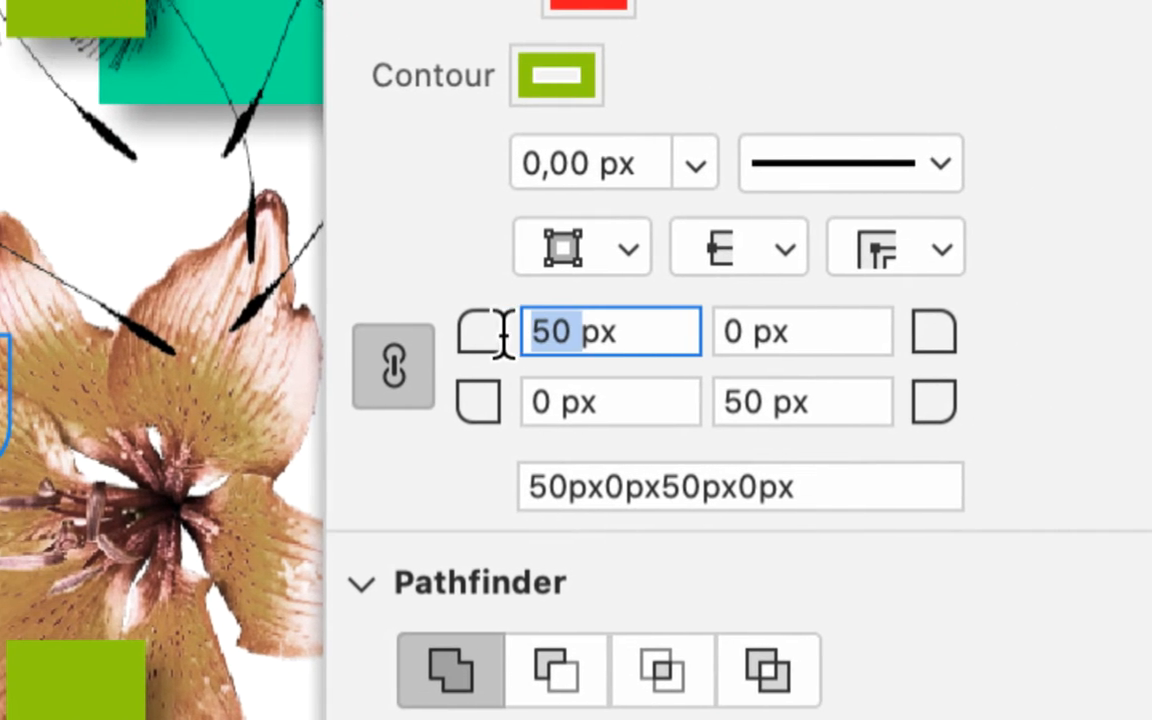
text(0)
key(Tab)
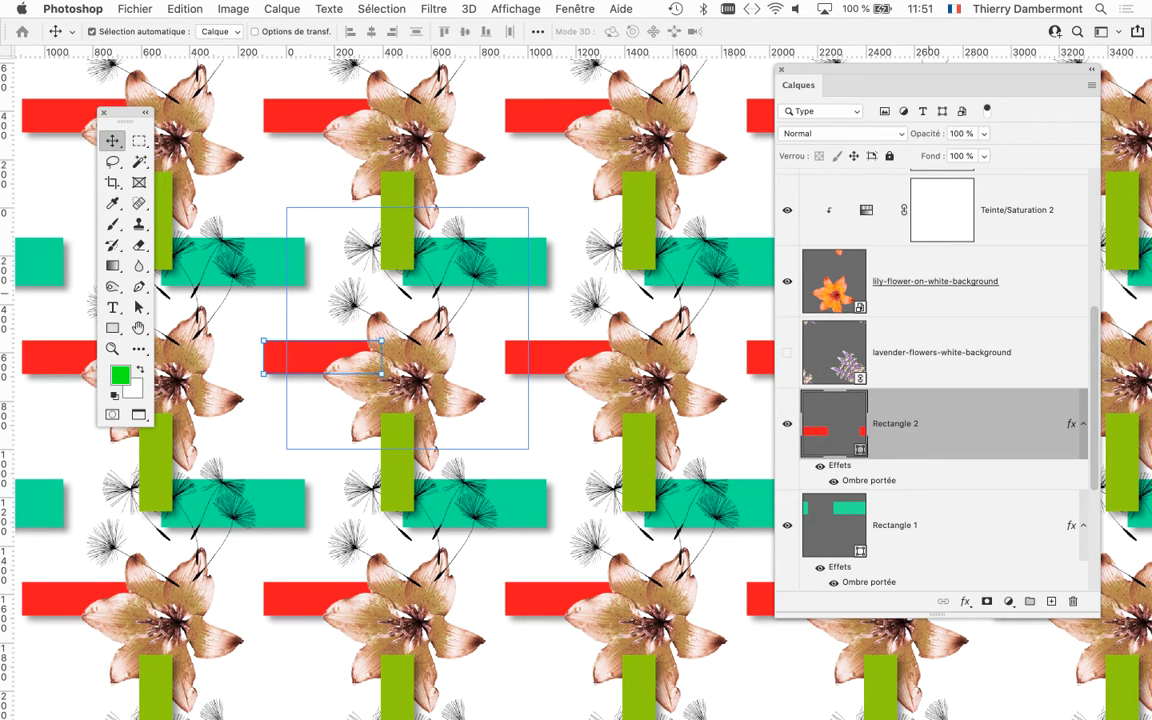
Move the dandelion-flowers layer down the stack, between the lily and lavender layers
scroll(930, 380, up, 5)
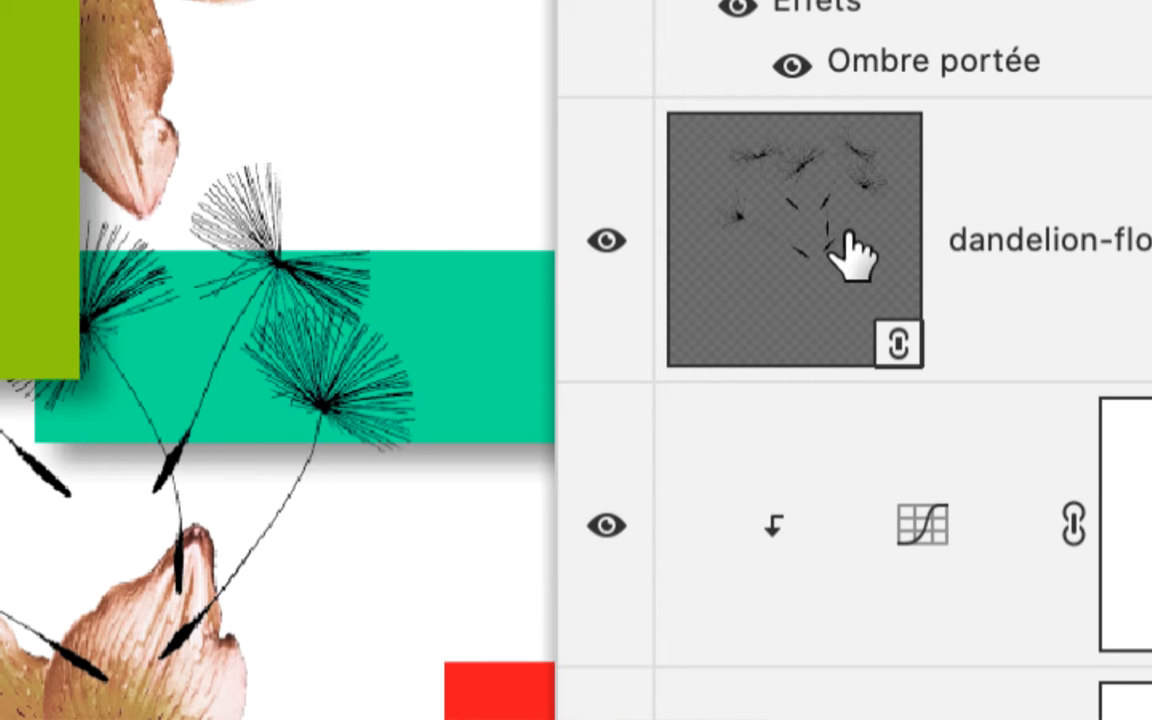
drag(850, 255, 880, 445)
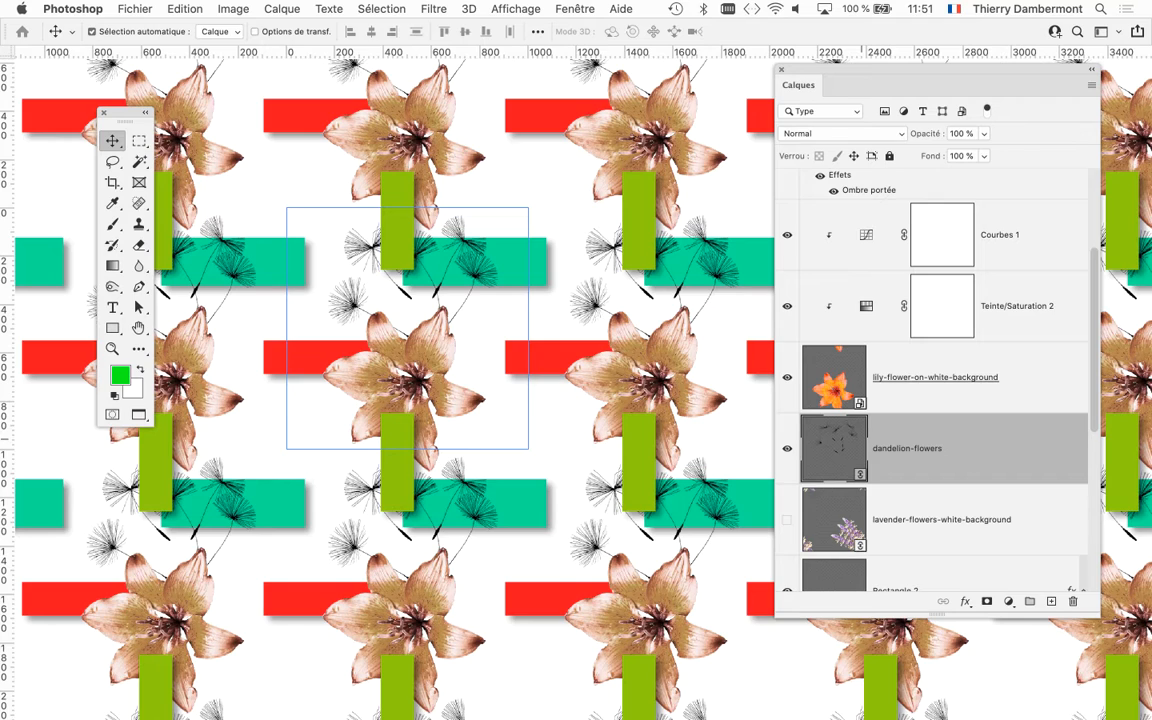
Try to shift the dandelions to the right over the teal rectangle and undo the move
drag(476, 264, 511, 269)
key(super+z)
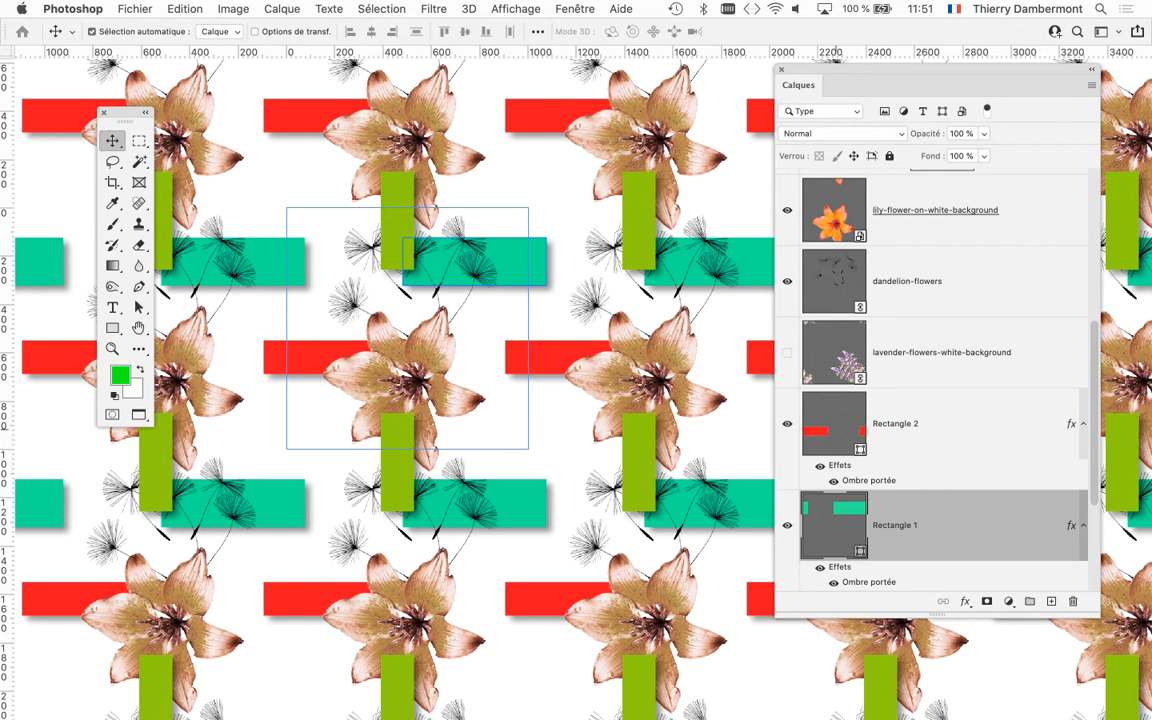
scroll(935, 380, down, 3)
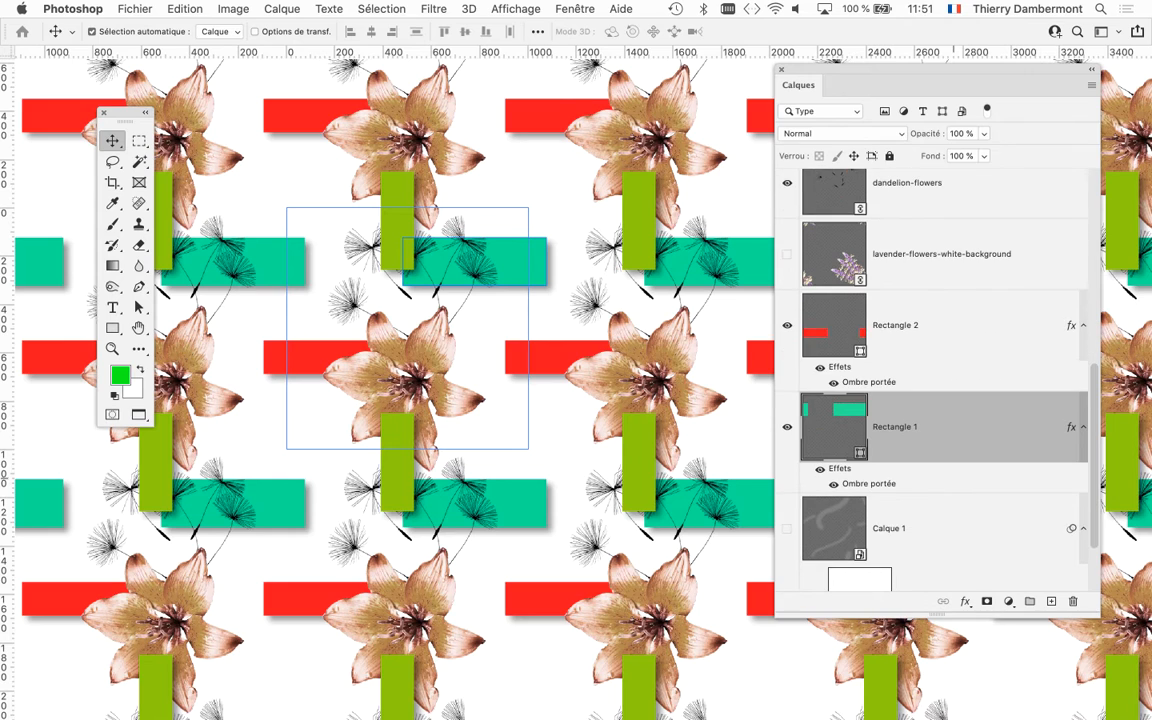
scroll(953, 385, down, 2)
scroll(980, 385, up, 1)
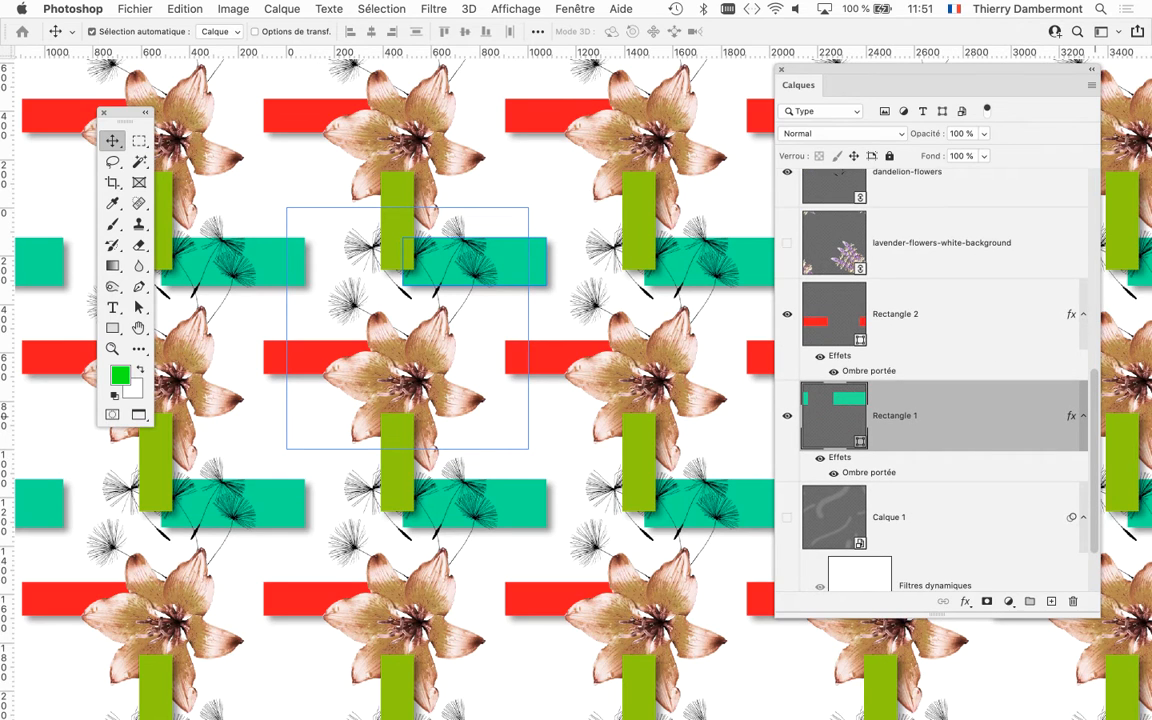
scroll(935, 380, up, 6)
Select the dandelion-flowers layer, turn off automatic layer selection and move the dandelions right across the teal rectangle
click(935, 379)
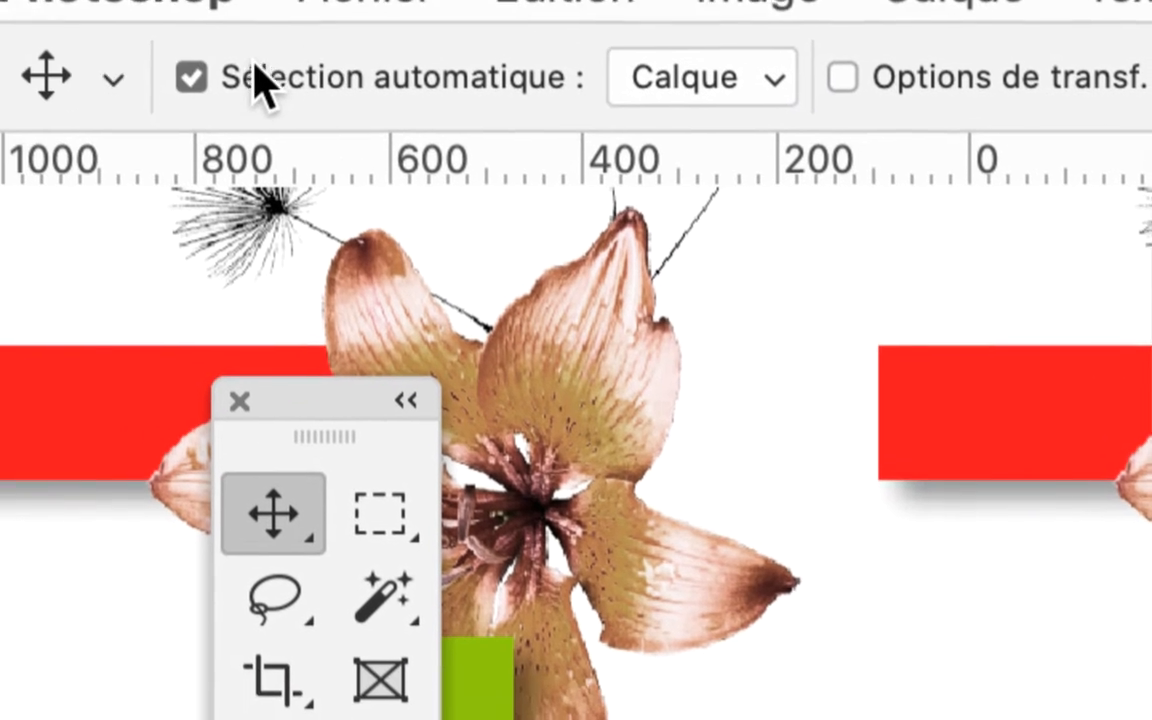
click(258, 78)
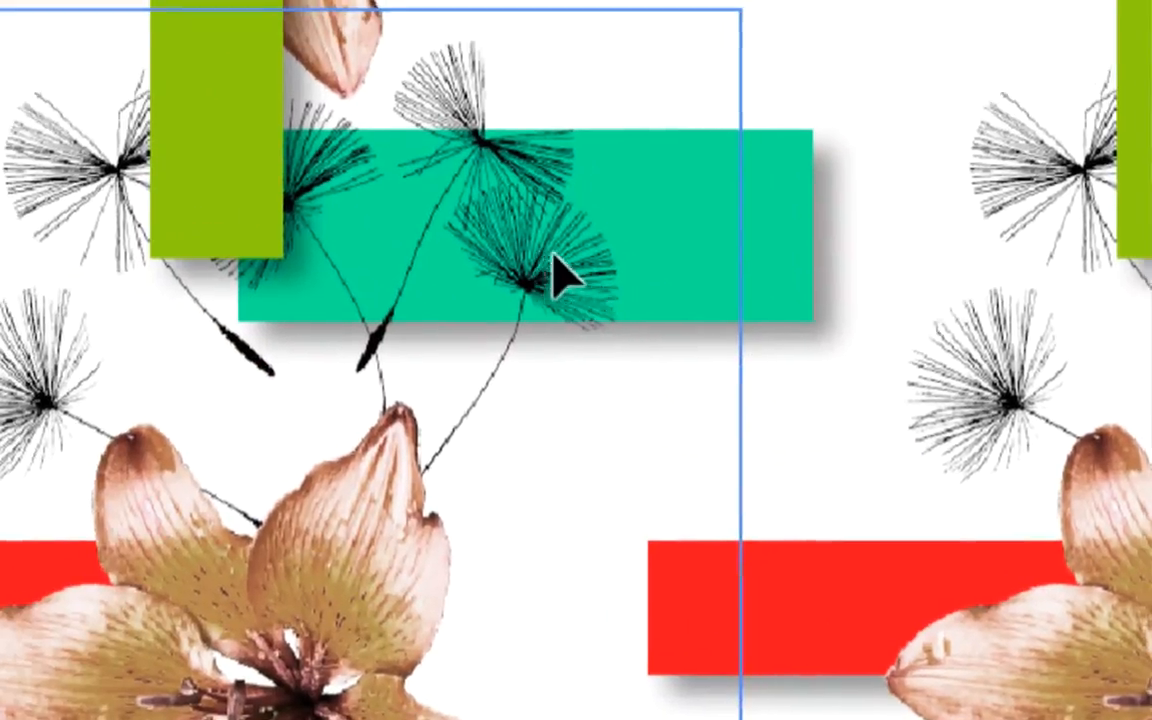
drag(553, 249, 657, 227)
drag(598, 285, 597, 284)
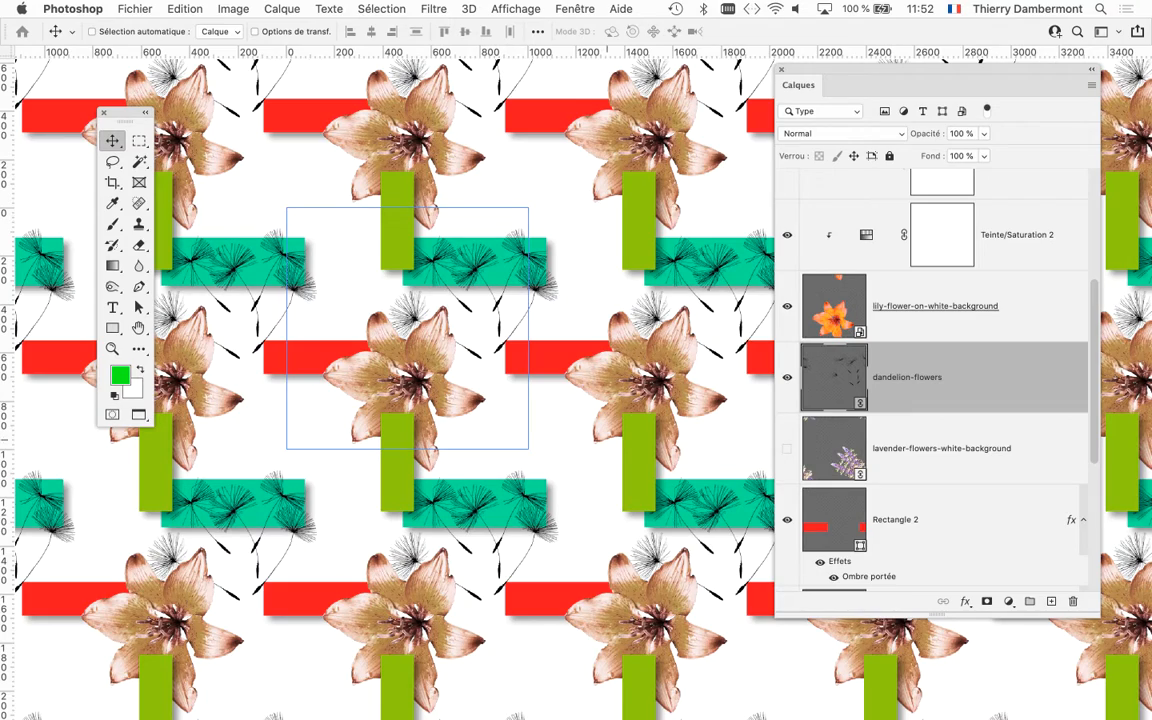
Move the lily left within the tile and scale it down proportionally to about 35.39% towards the tile's lower left corner
scroll(615, 439, down, 3)
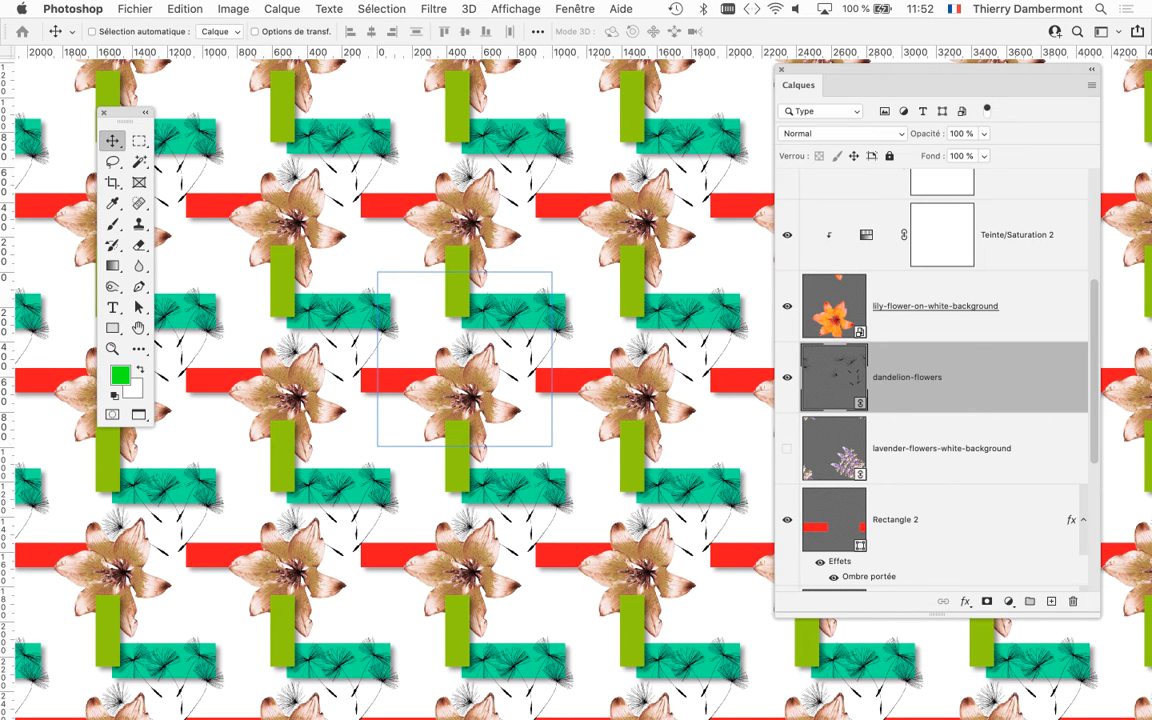
drag(478, 389, 437, 382)
key(super+z)
key(super+t)
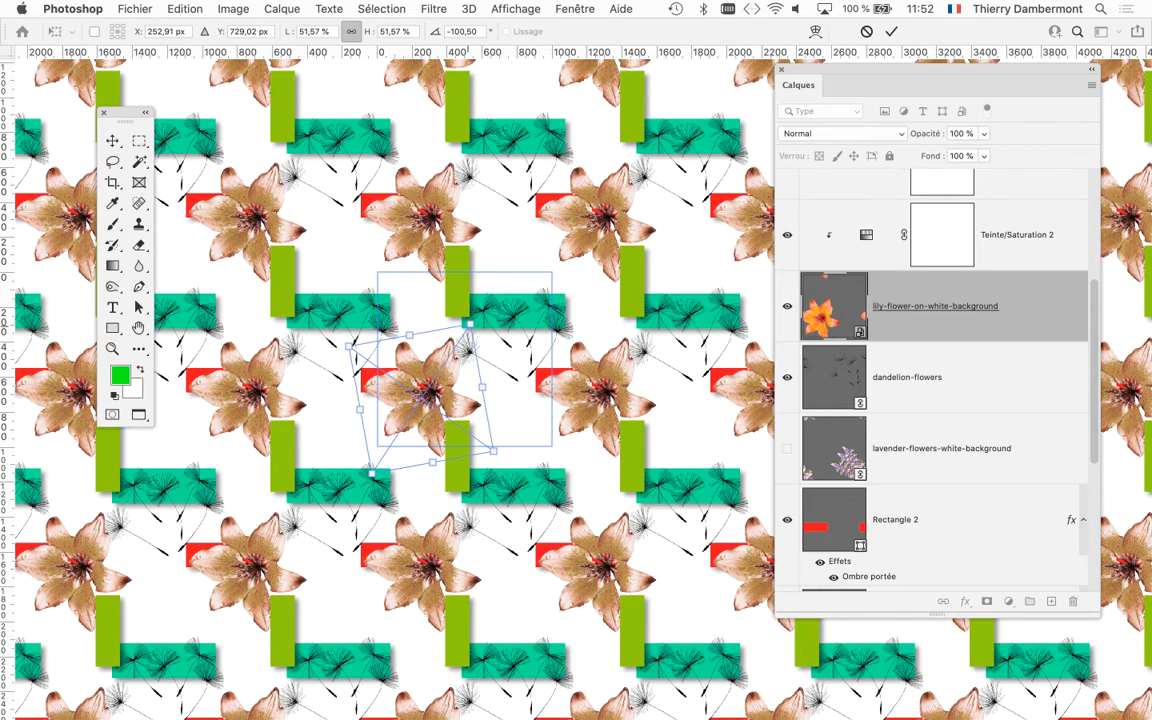
drag(469, 324, 440, 371)
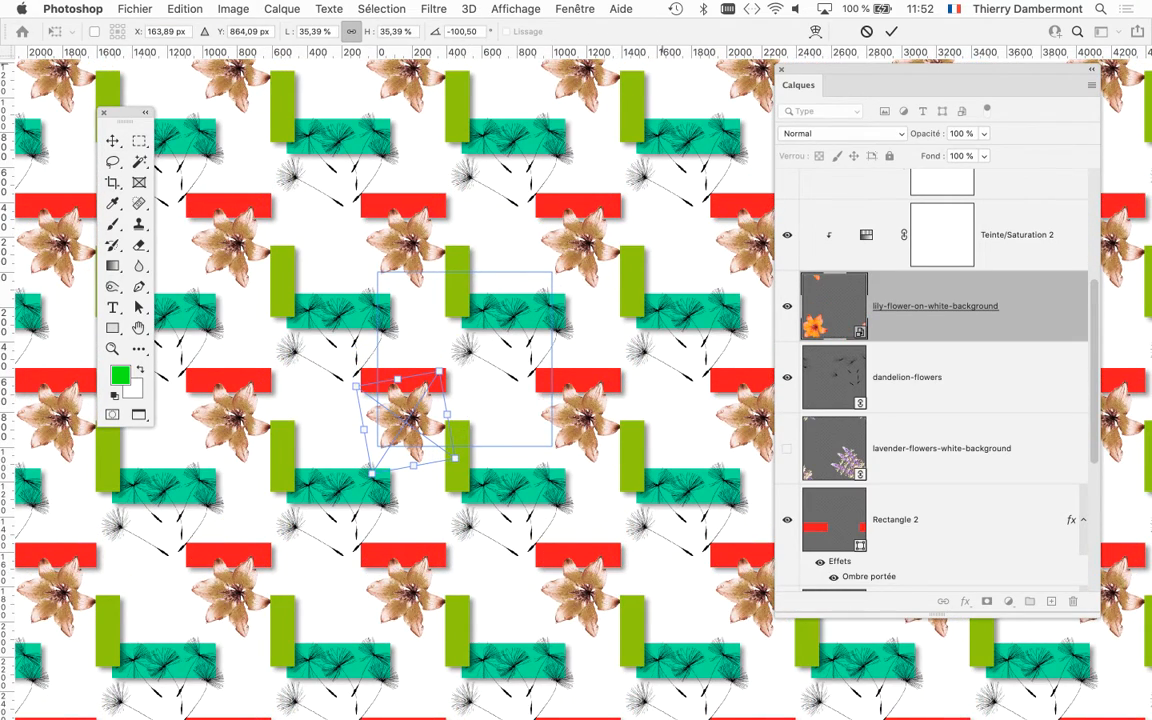
click(891, 31)
Save the document under the name mon-motif-05.psd in the CGR folder with maximised compatibility
scroll(684, 351, down, 2)
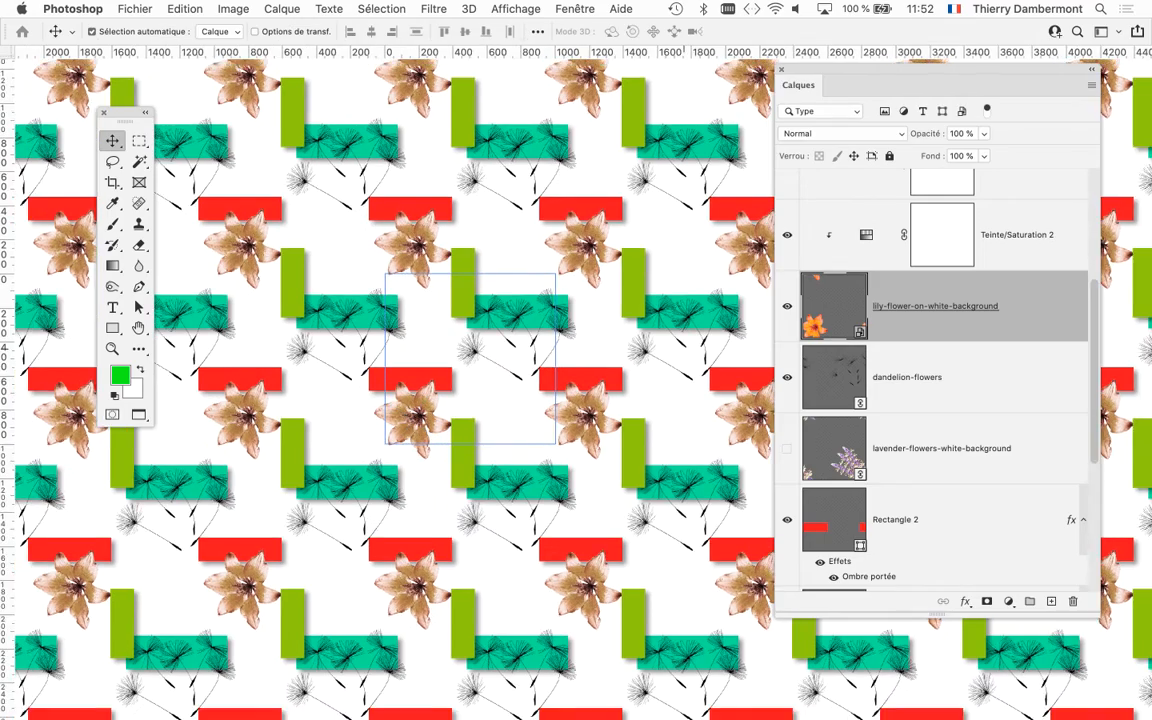
scroll(683, 350, down, 1)
scroll(684, 351, down, 2)
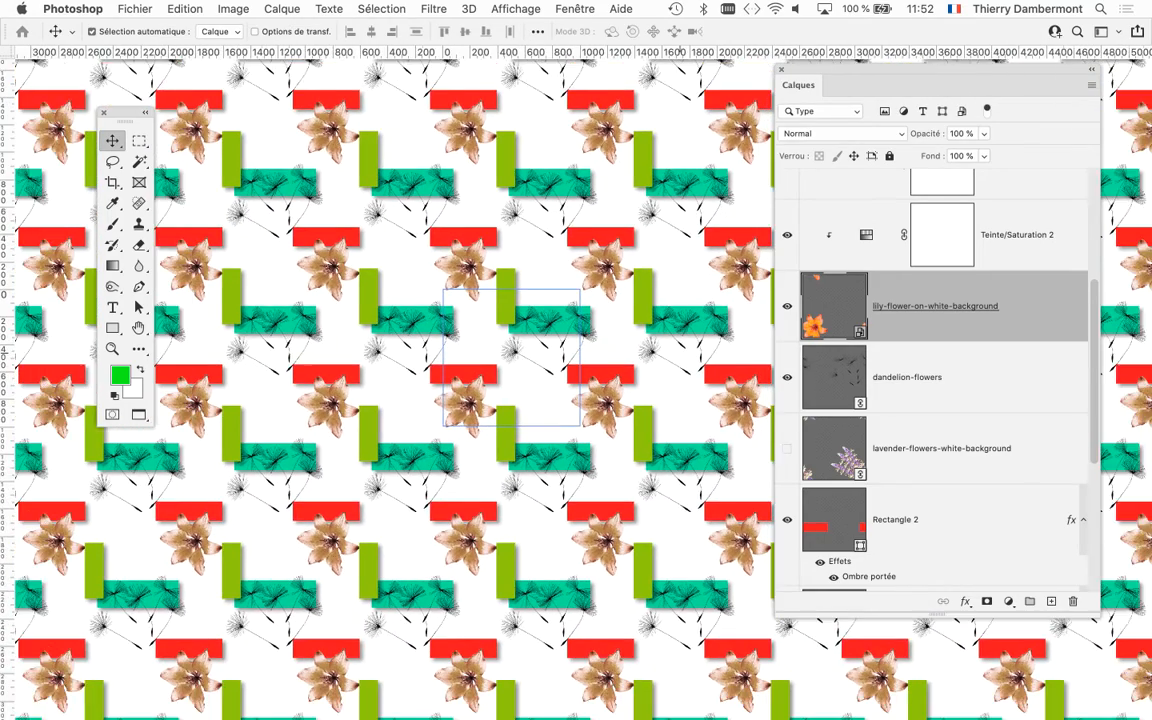
click(135, 8)
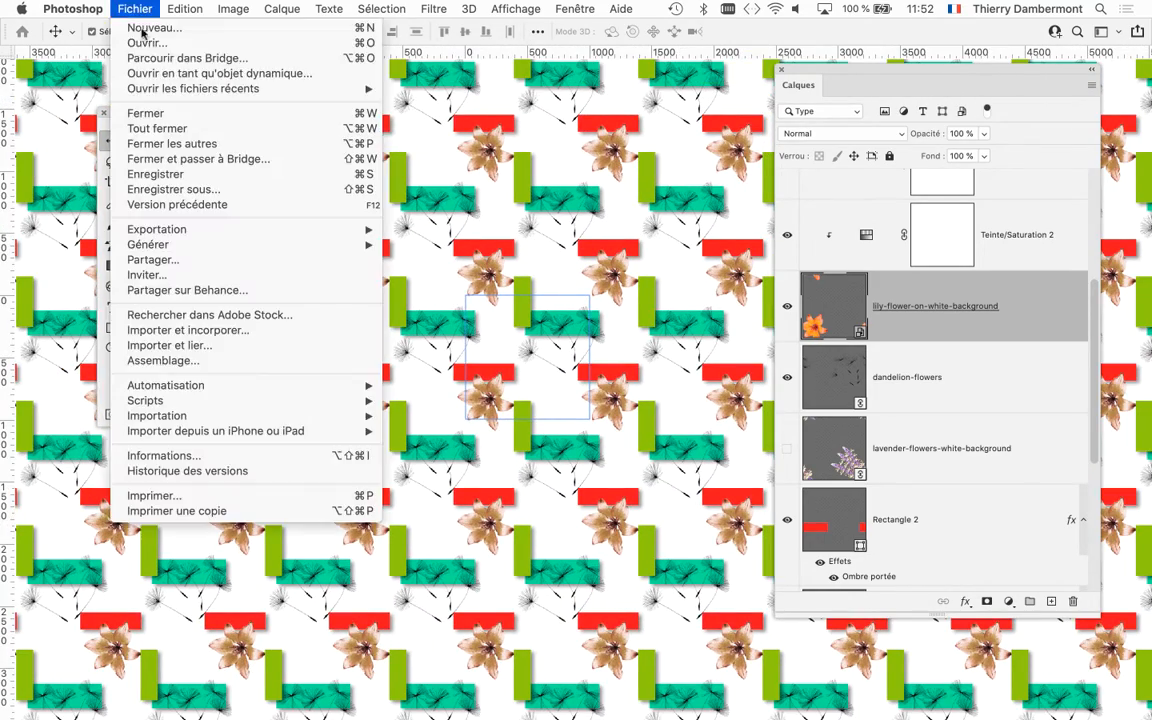
click(226, 174)
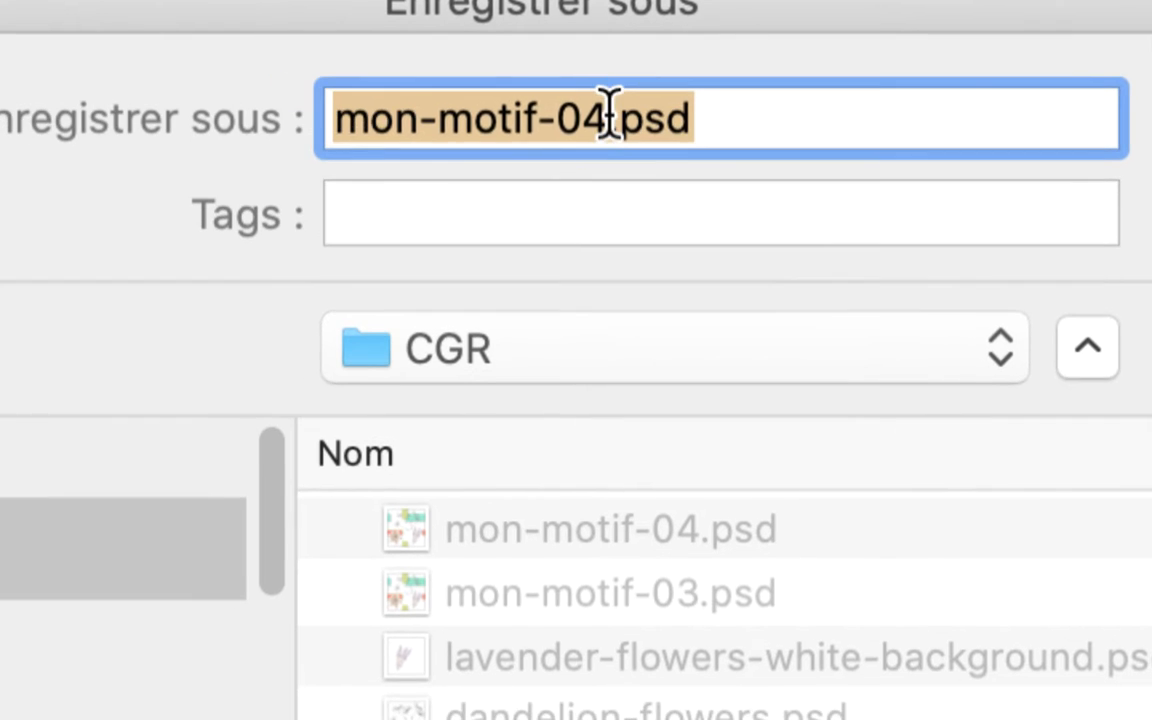
drag(607, 115, 603, 123)
text(5)
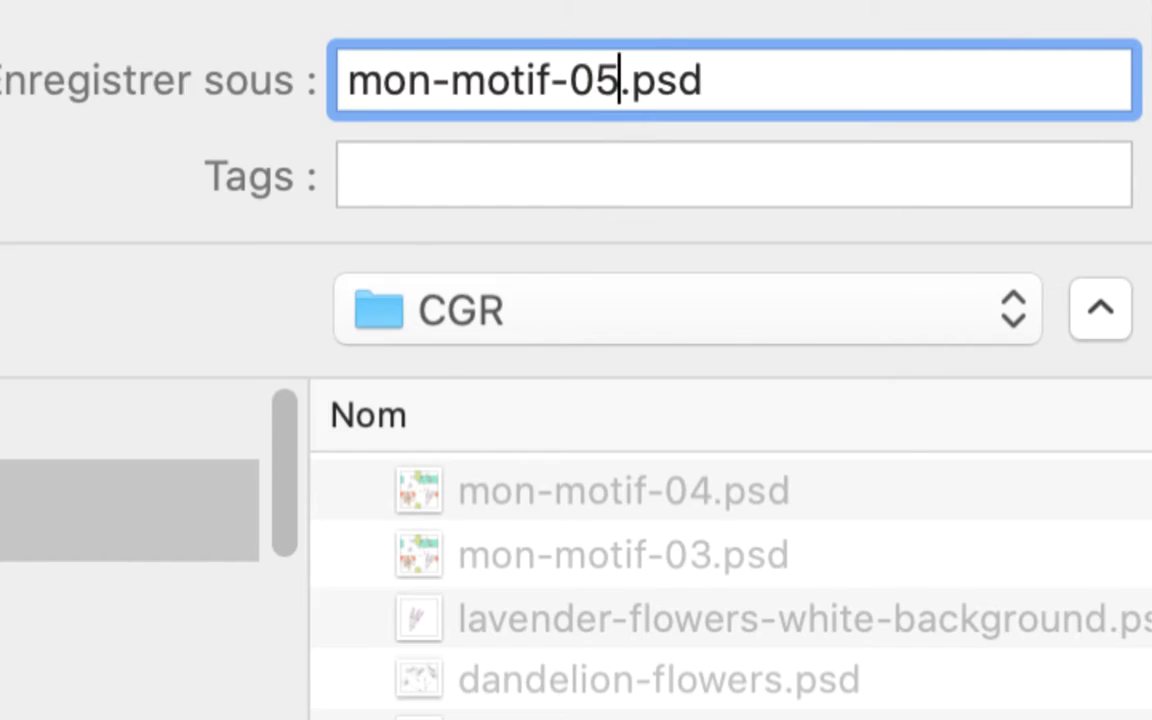
key(Return)
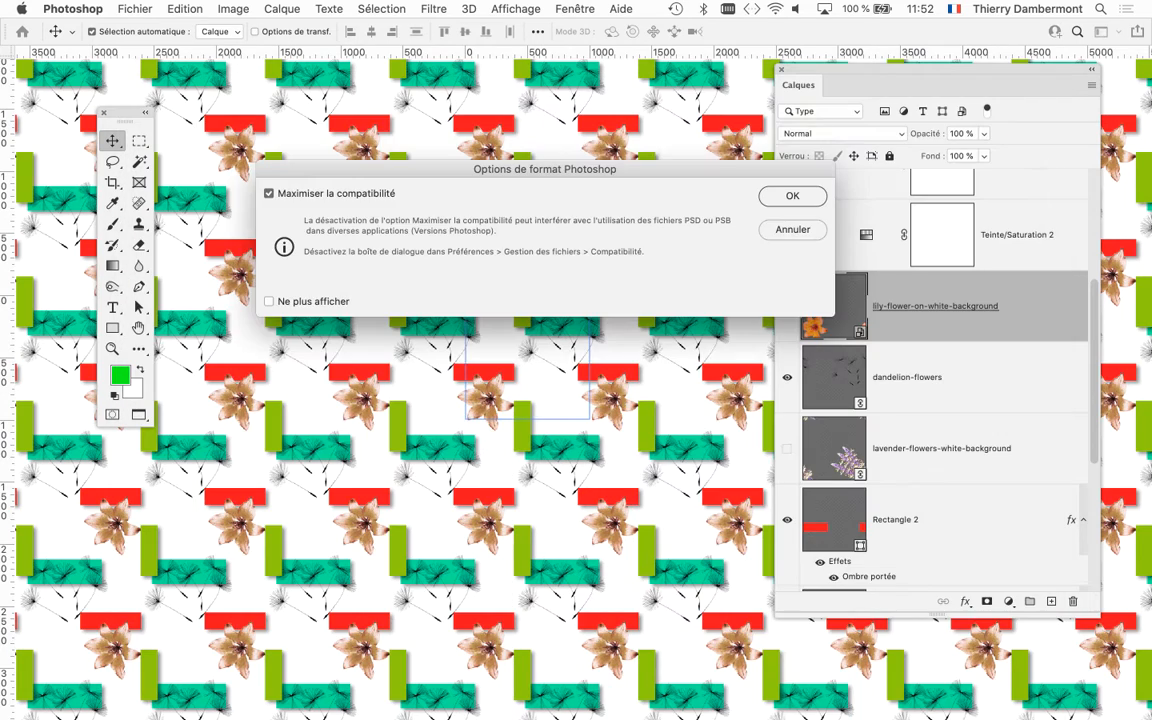
key(Return)
Show the lily in close-up and reposition the toolbox and the layers panel clear of it
drag(483, 297, 428, 336)
drag(389, 281, 406, 259)
drag(107, 112, 48, 90)
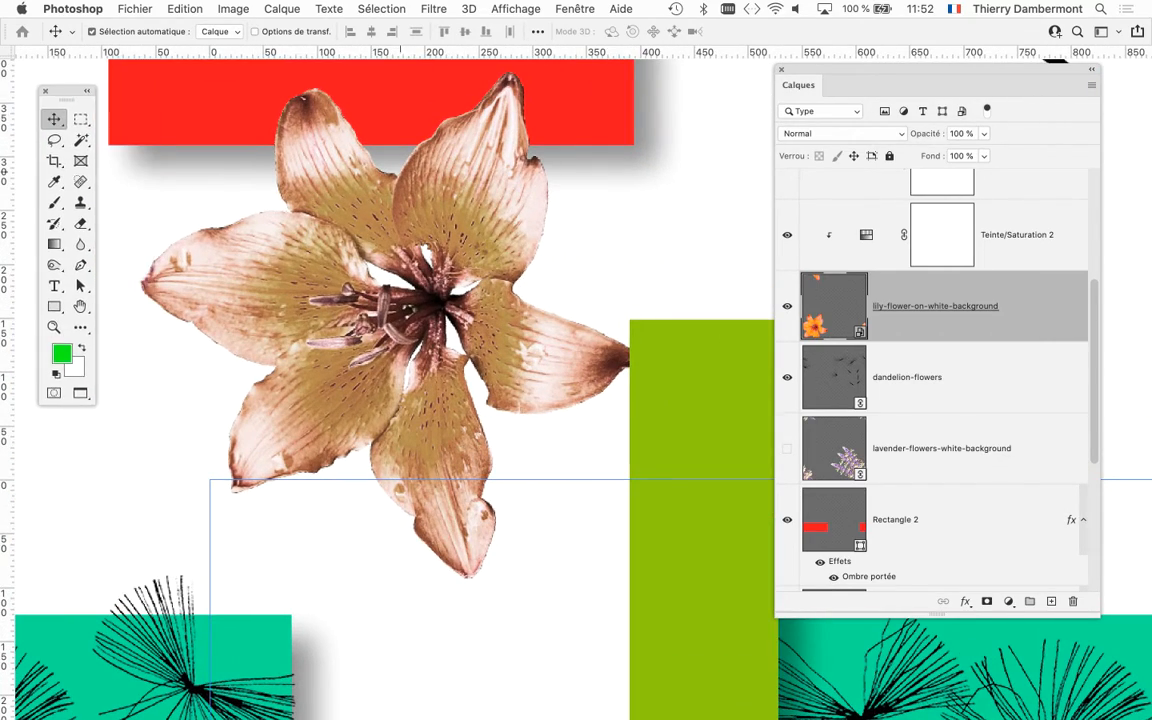
drag(930, 70, 861, 32)
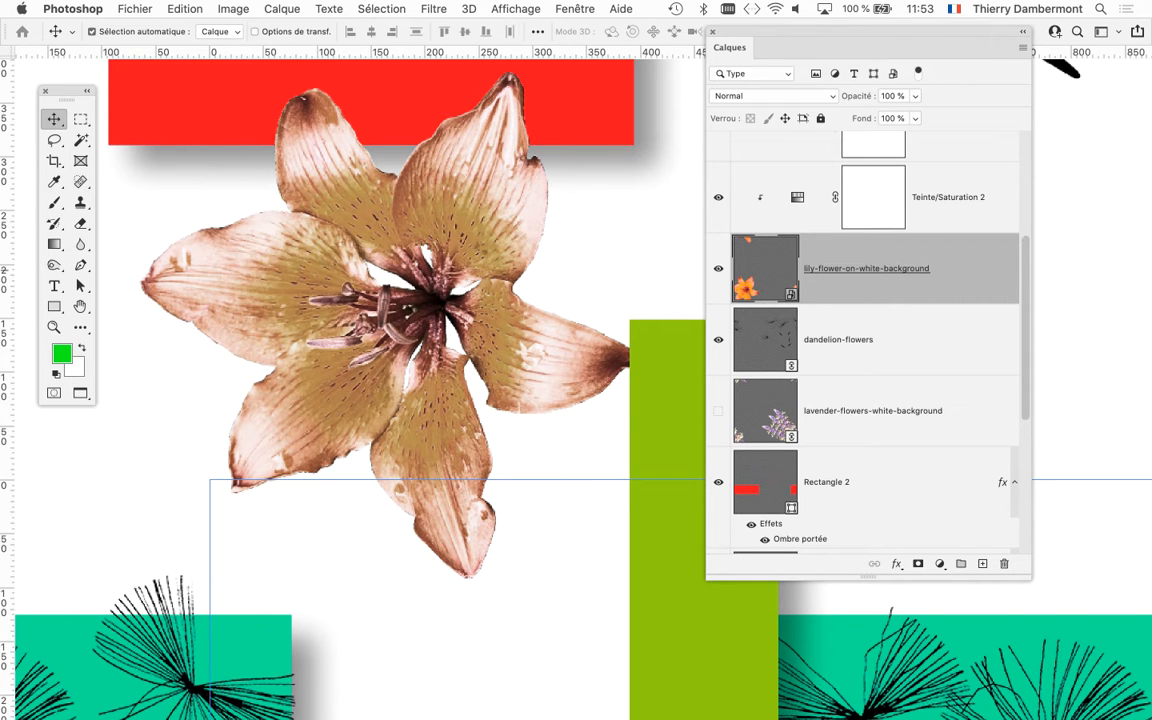
Compare the lily with and without its Teinte/Saturation 2 and Courbes 1 adjustments, leaving both visible
scroll(865, 340, up, 2)
click(945, 270)
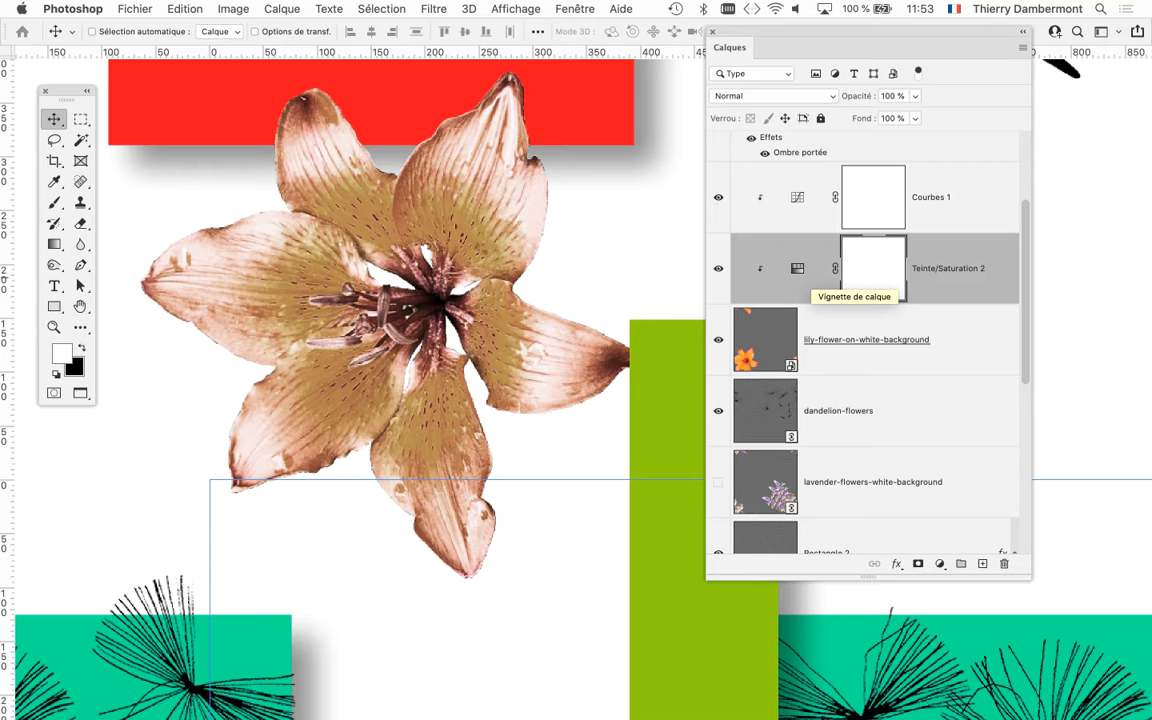
click(800, 198)
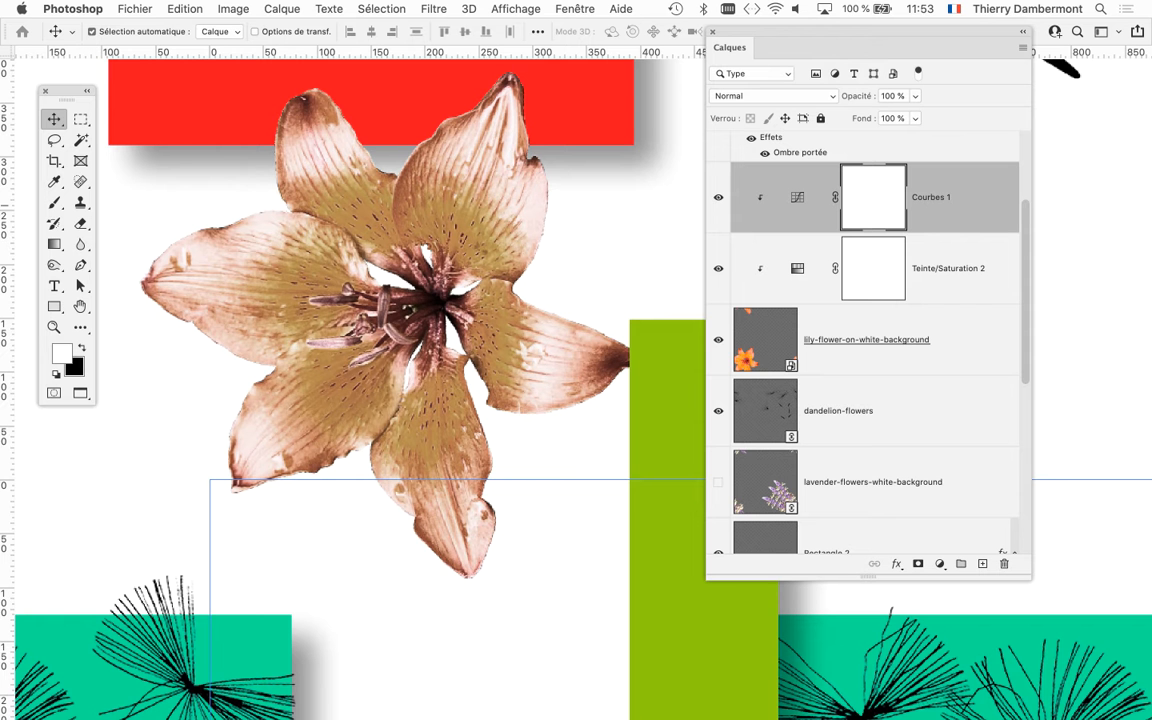
click(718, 269)
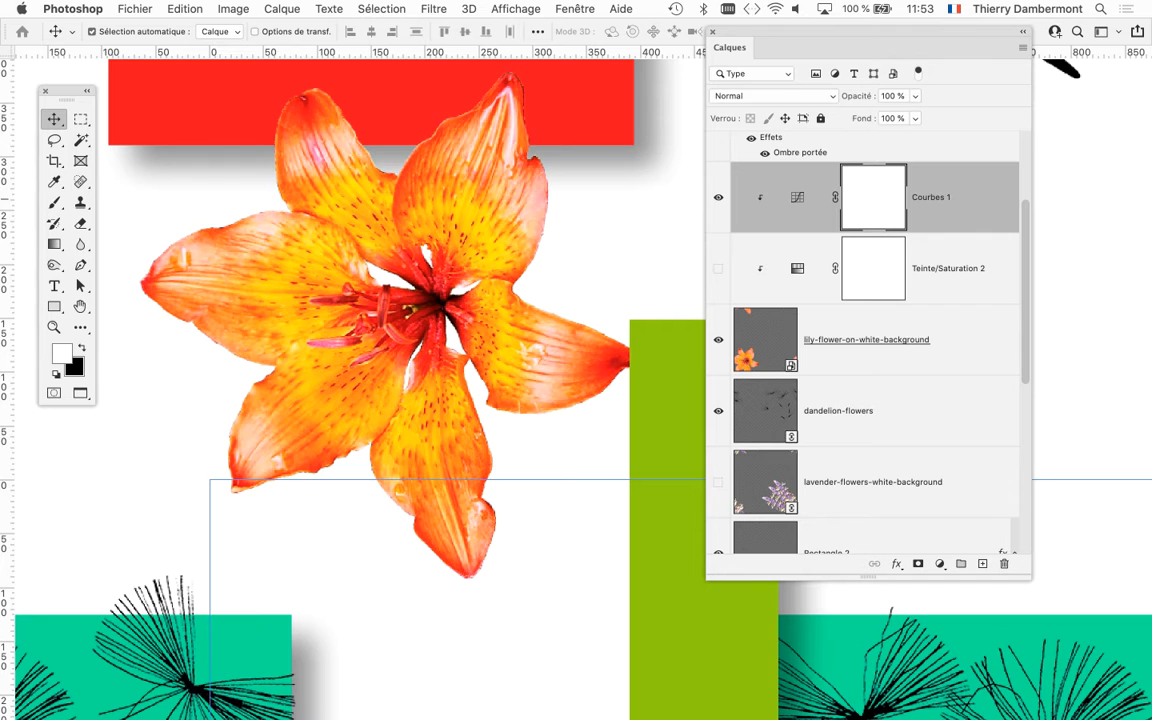
click(718, 197)
drag(718, 197, 718, 268)
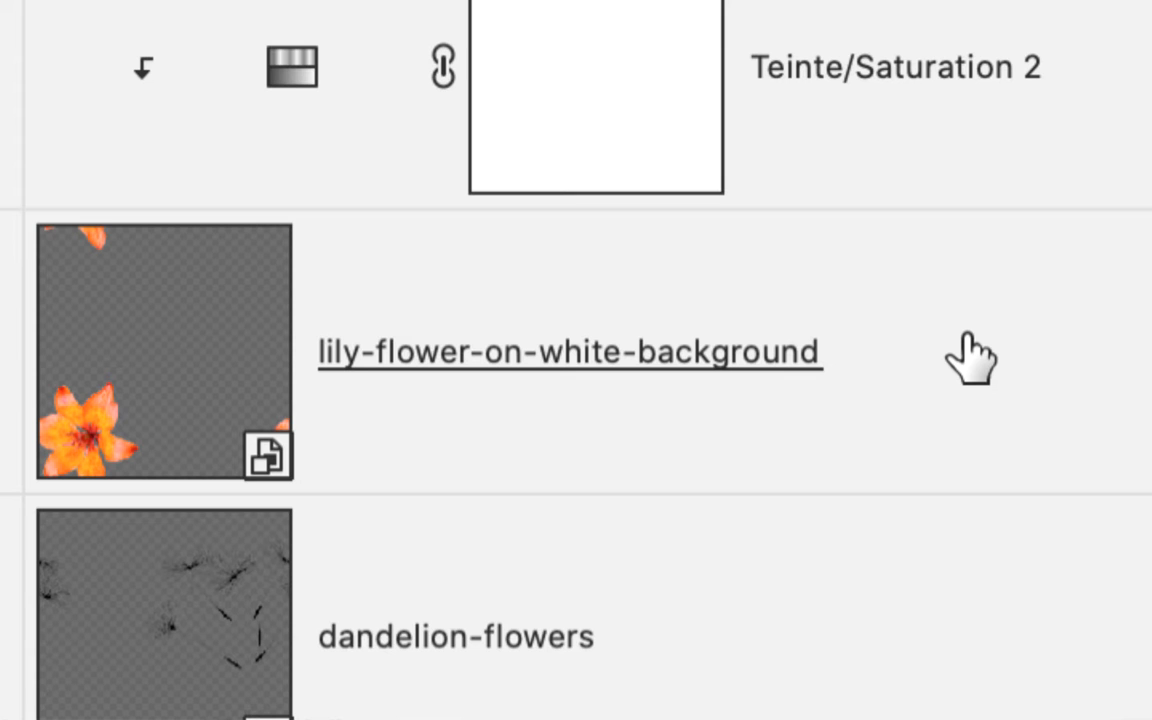
Apply the Accentuation filter to the lily-flower-on-white-background smart object with Gain 143 %, Rayon 2,3 pixels and Seuil 0
click(970, 357)
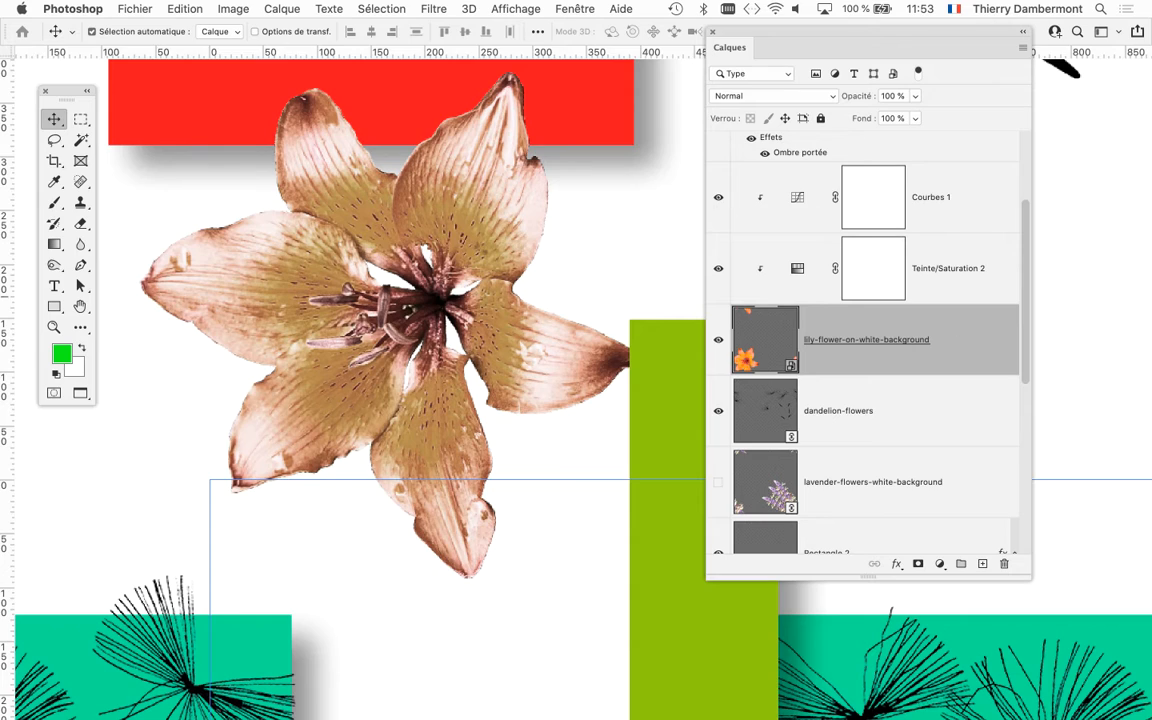
scroll(350, 380, down, 2)
scroll(350, 380, right, 3)
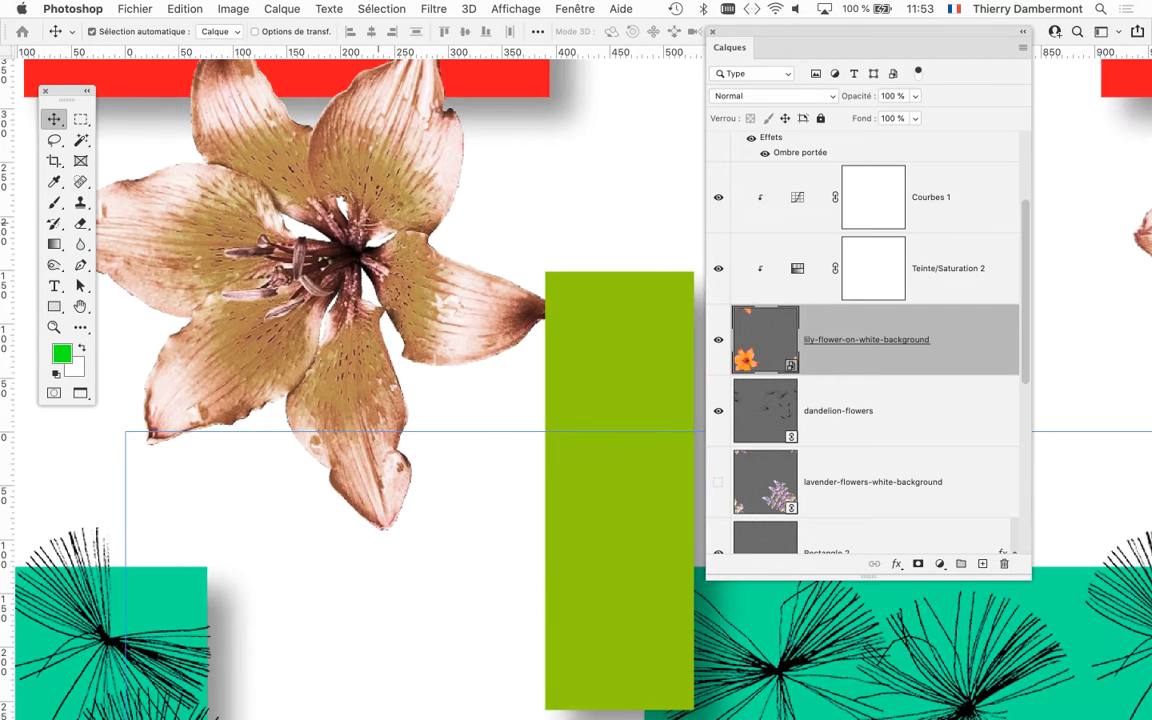
click(433, 8)
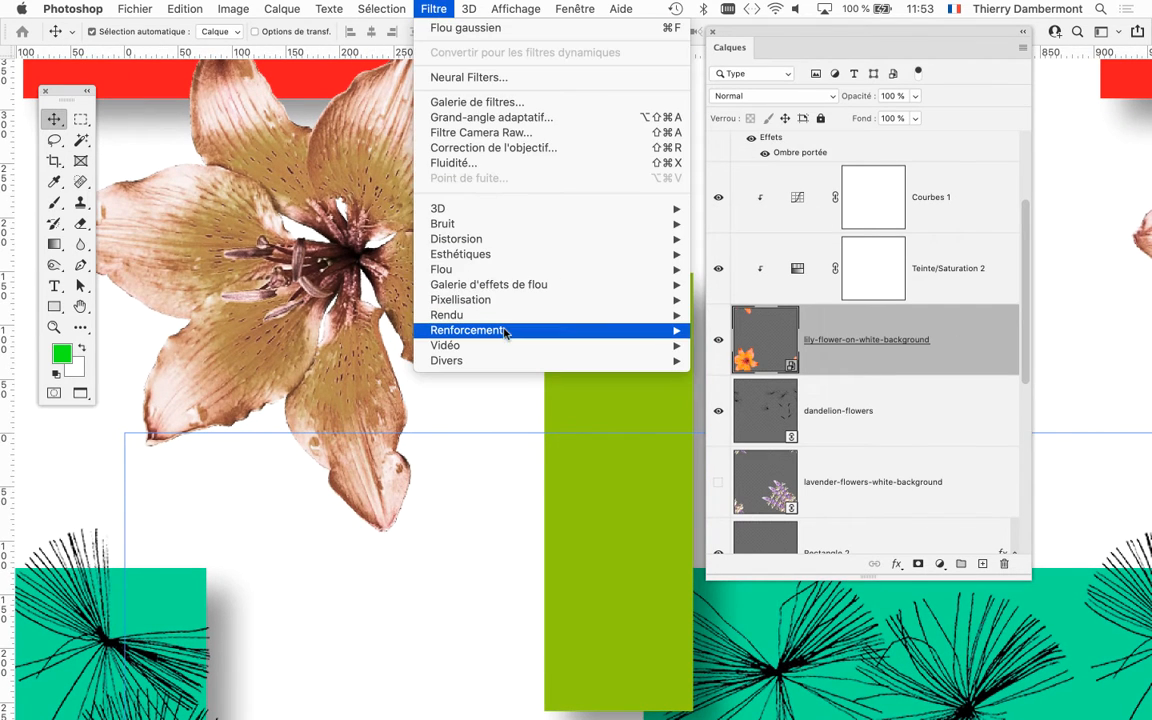
mouse_move(505, 331)
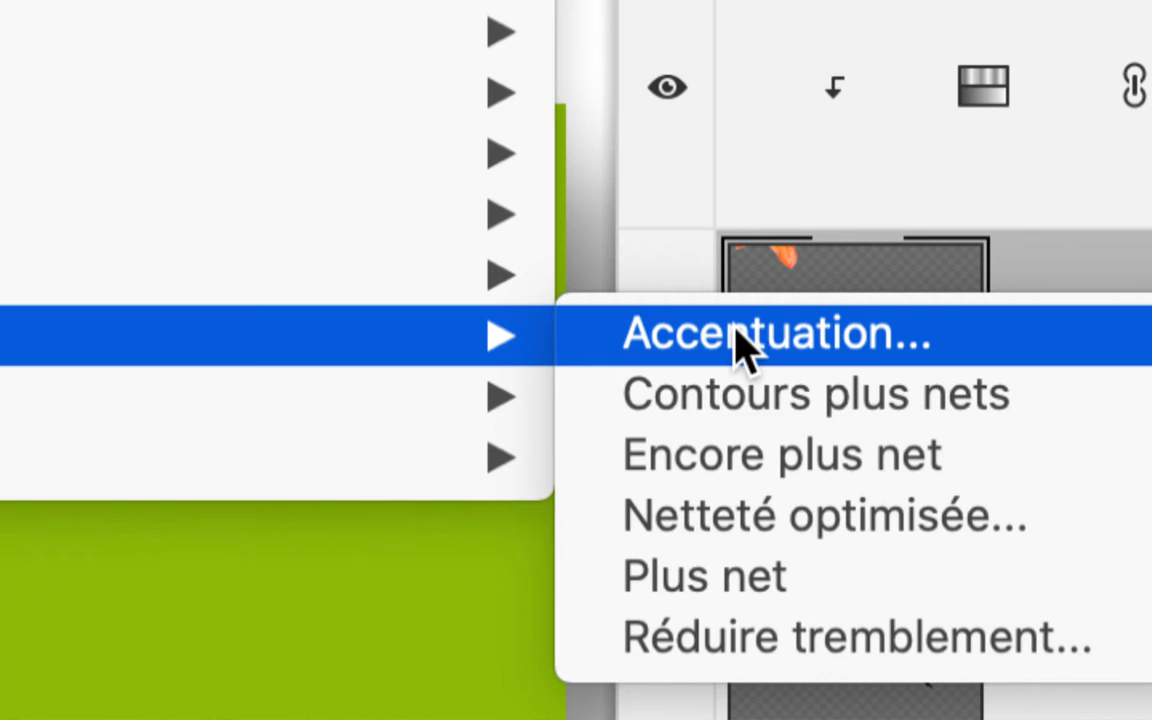
click(738, 340)
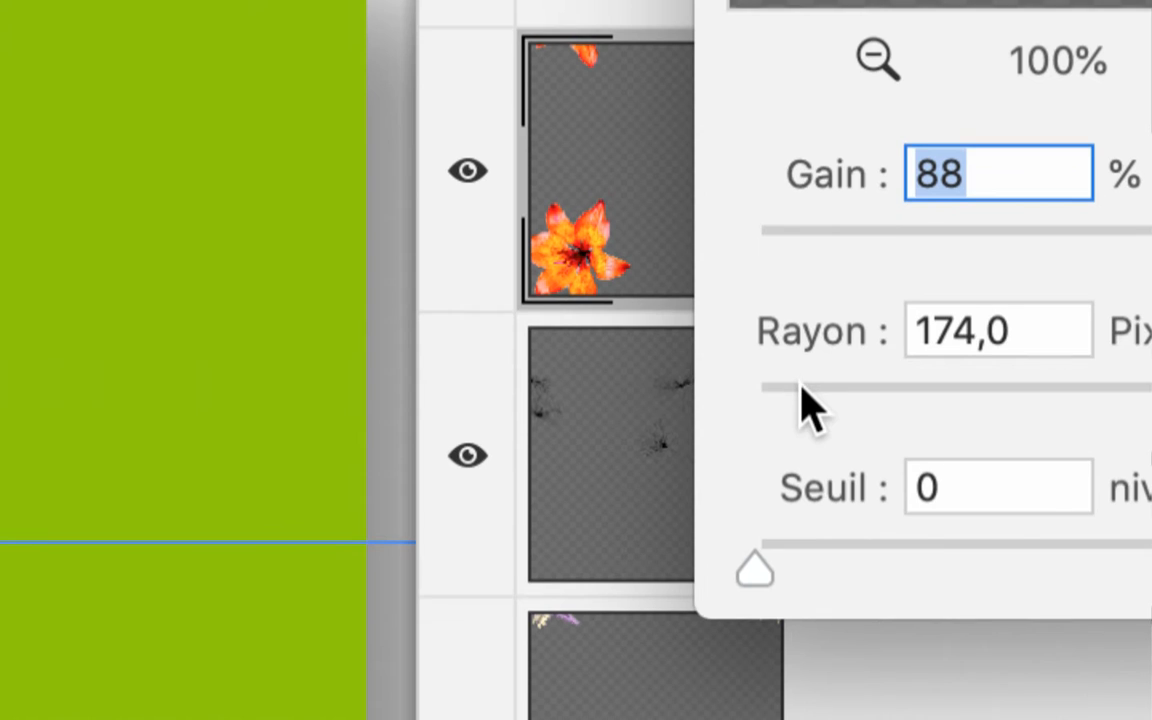
click(792, 510)
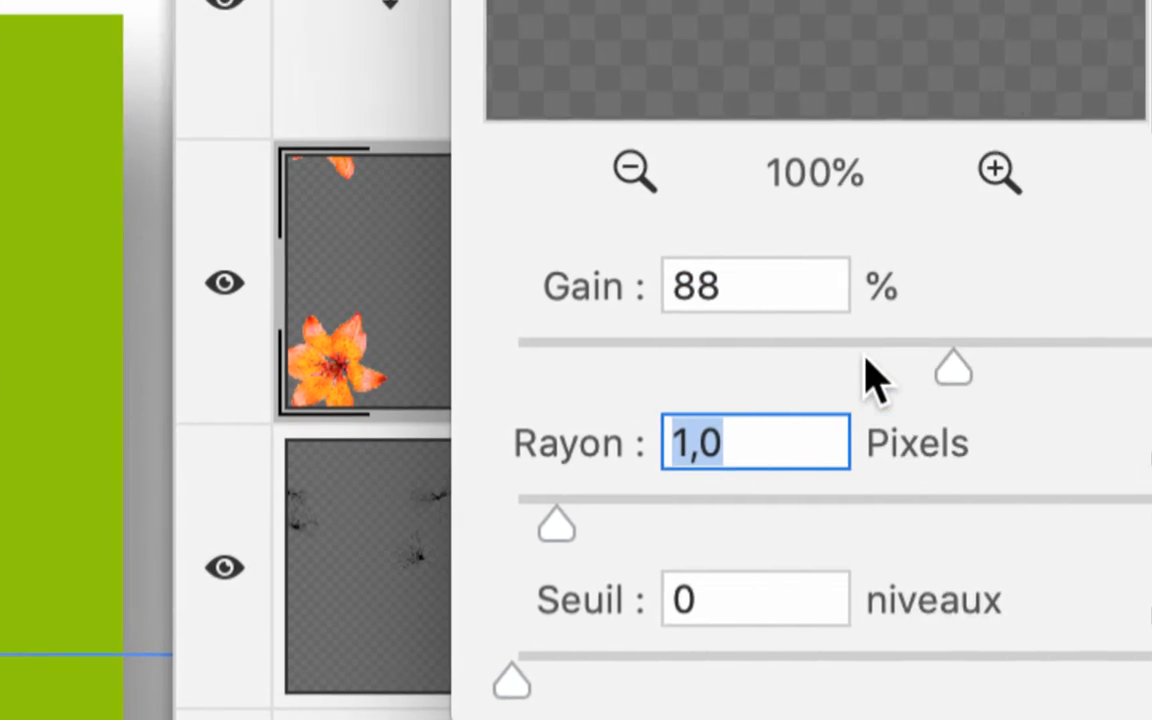
drag(866, 358, 1072, 358)
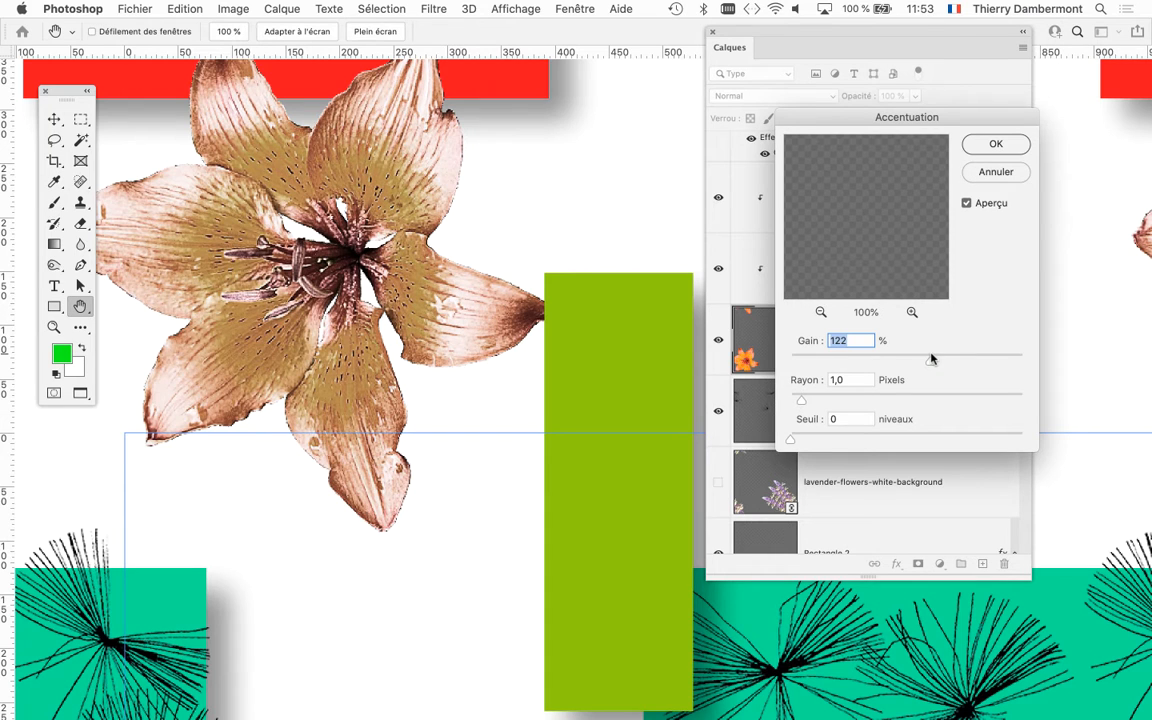
drag(803, 399, 811, 400)
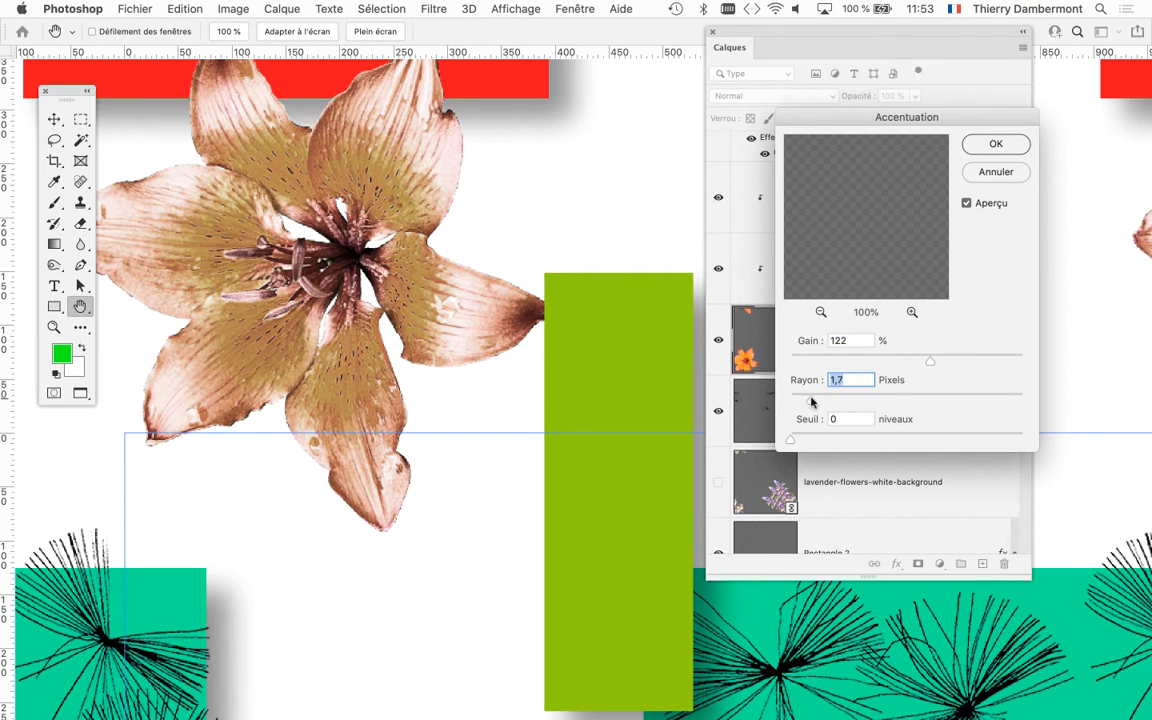
drag(871, 359, 941, 358)
mouse_move(810, 401)
mouse_down()
mouse_move(795, 404)
mouse_move(816, 399)
mouse_up()
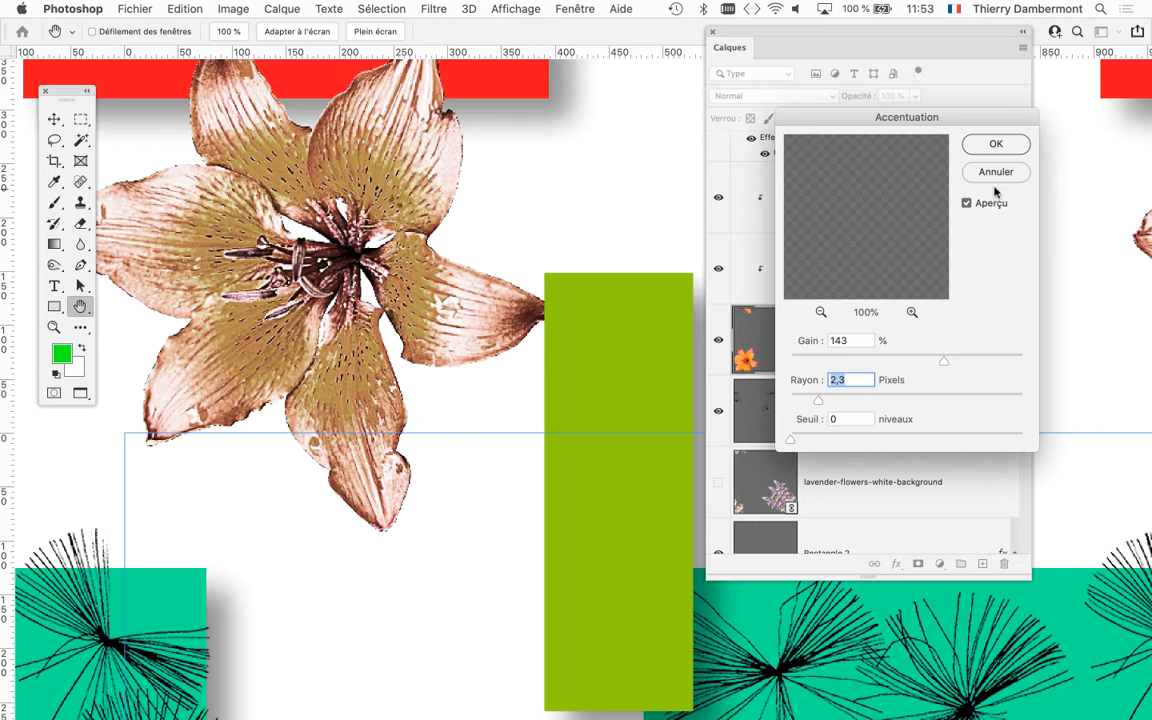
click(1016, 146)
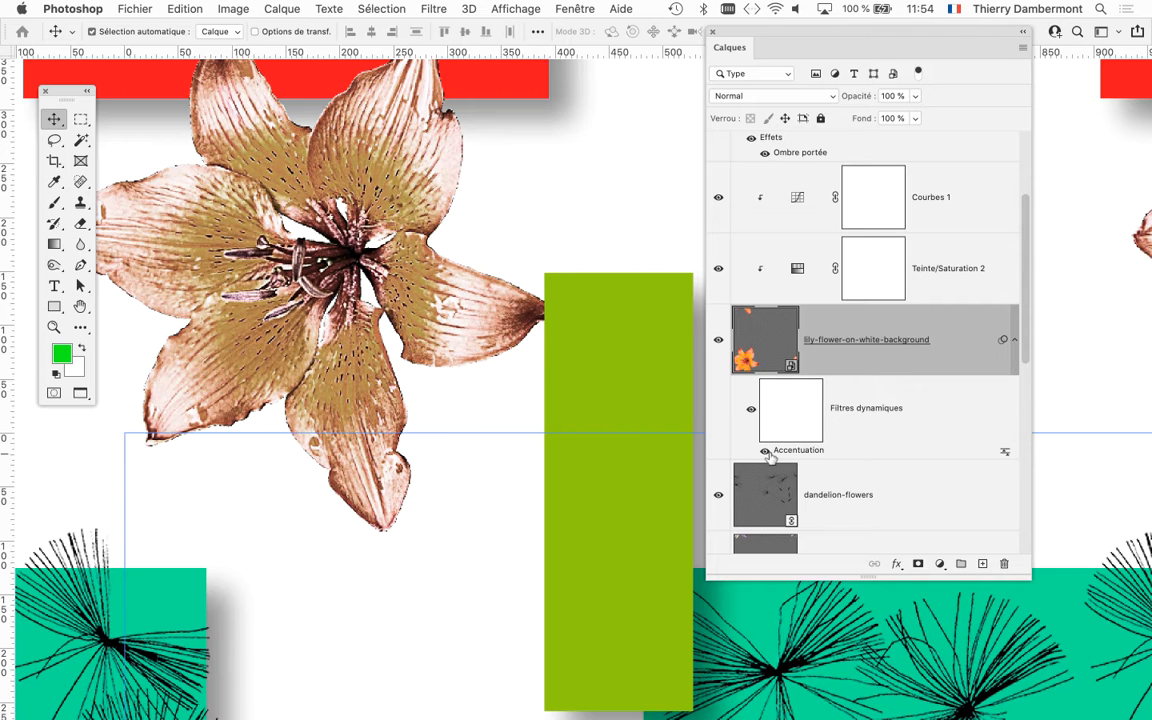
Compare the lily with and without the Accentuation smart filter, leaving it visible, and enlarge the layers panel
click(656, 686)
click(765, 452)
click(765, 452)
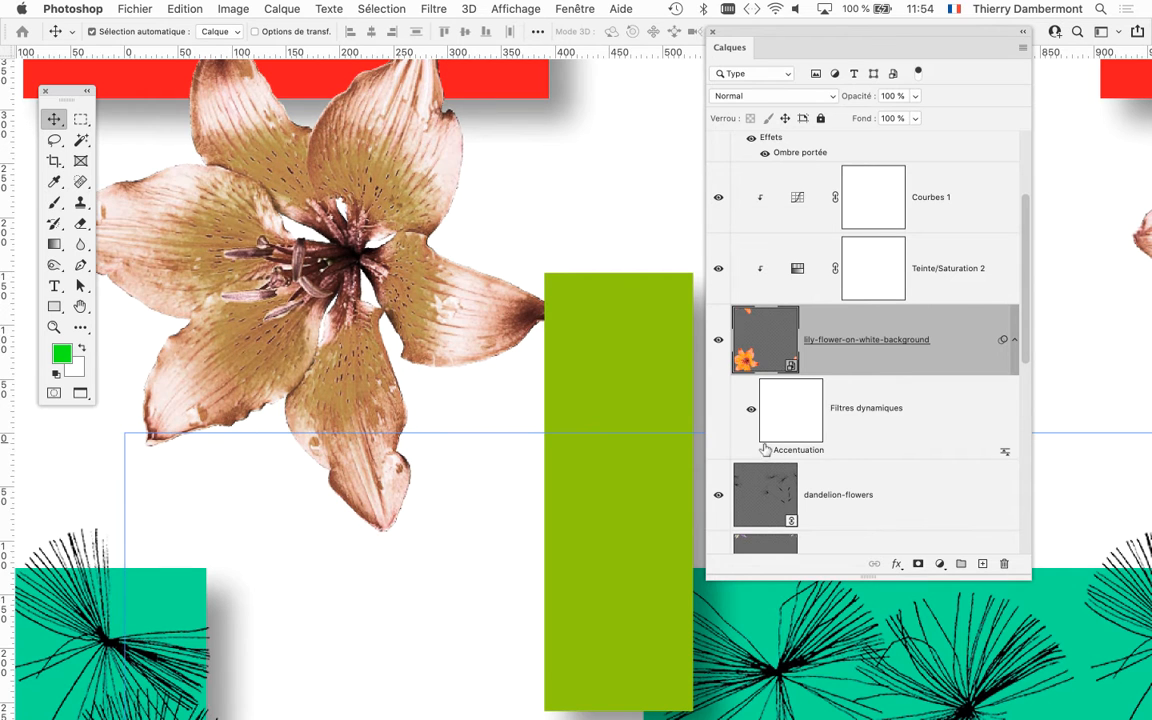
click(764, 452)
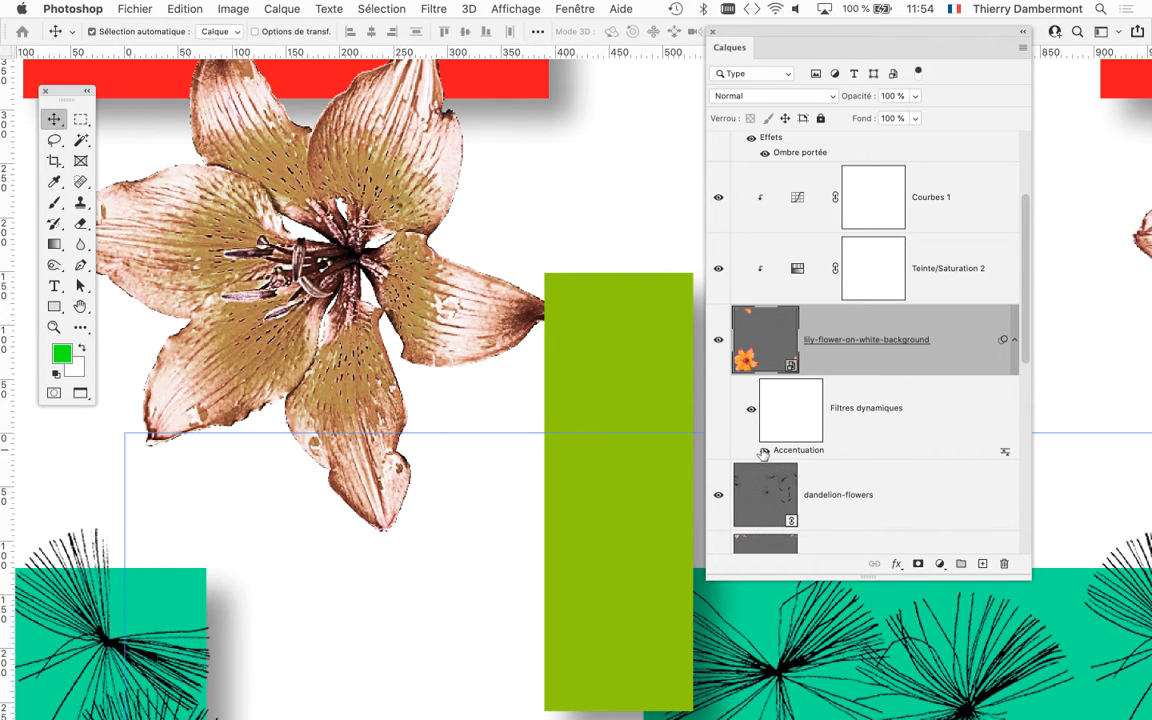
click(764, 452)
click(765, 452)
drag(1030, 580, 1105, 596)
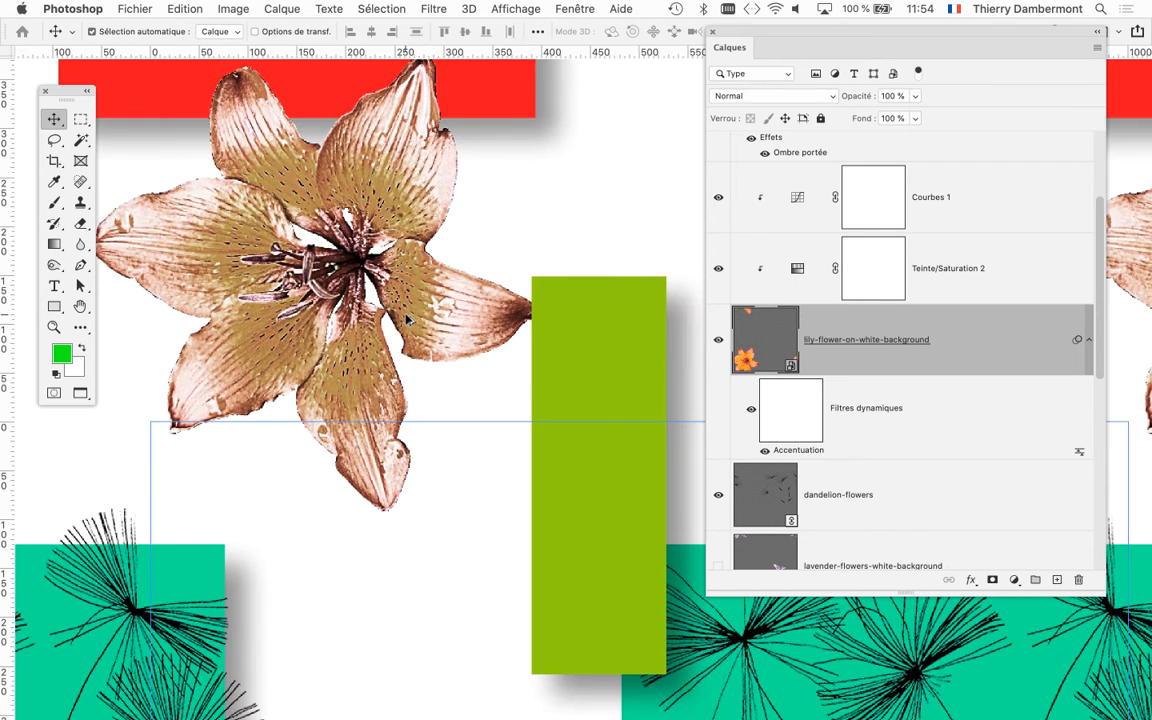
In the lily's smart object contents, squash Calque 0 copie and Calque 0 together to 56,35 % height and centre them vertically on the canvas
scroll(408, 318, down, 2)
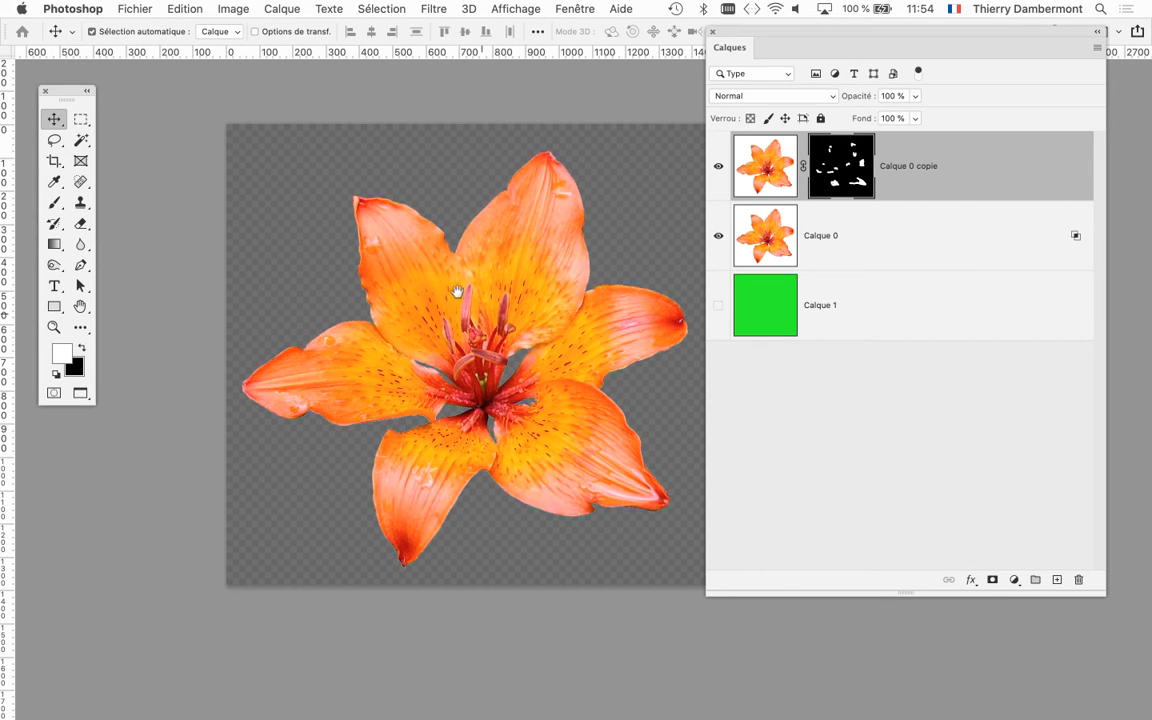
drag(456, 291, 405, 242)
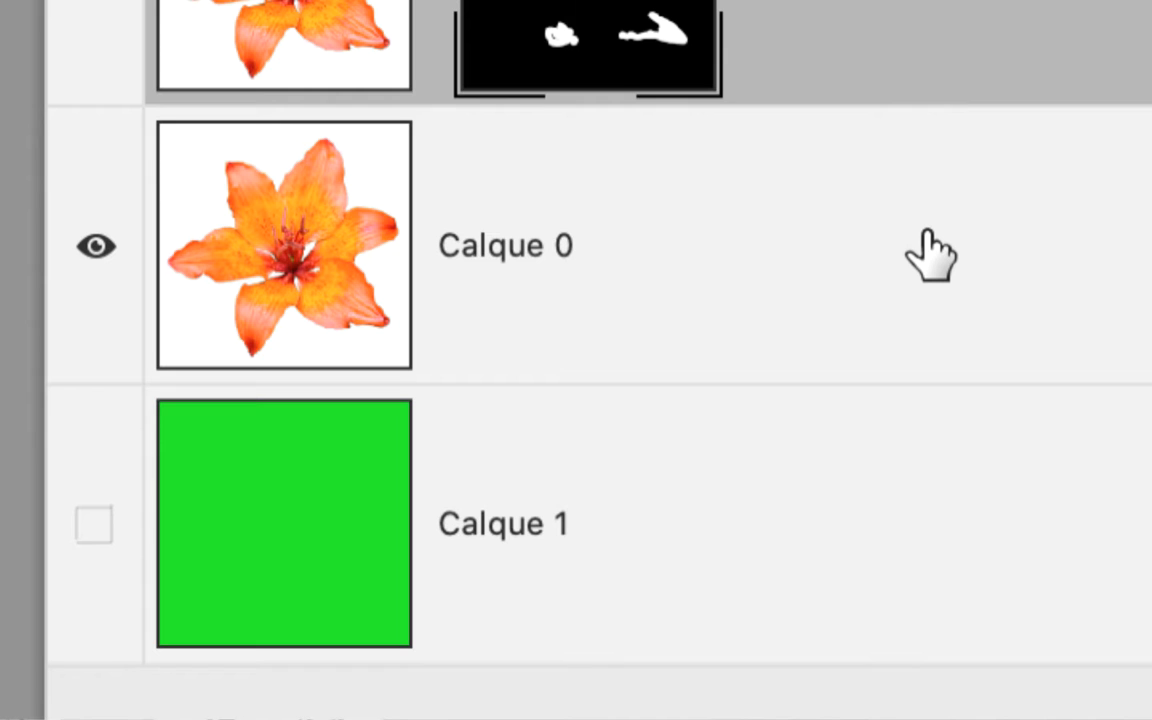
click(930, 256)
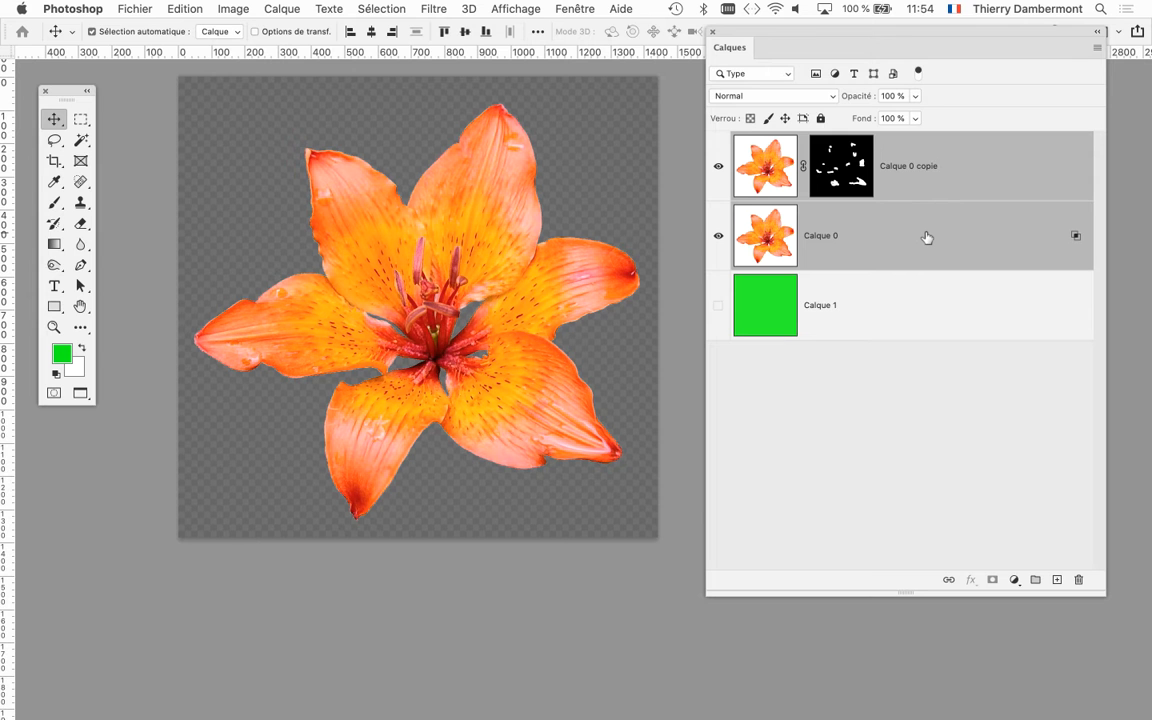
key(super+t)
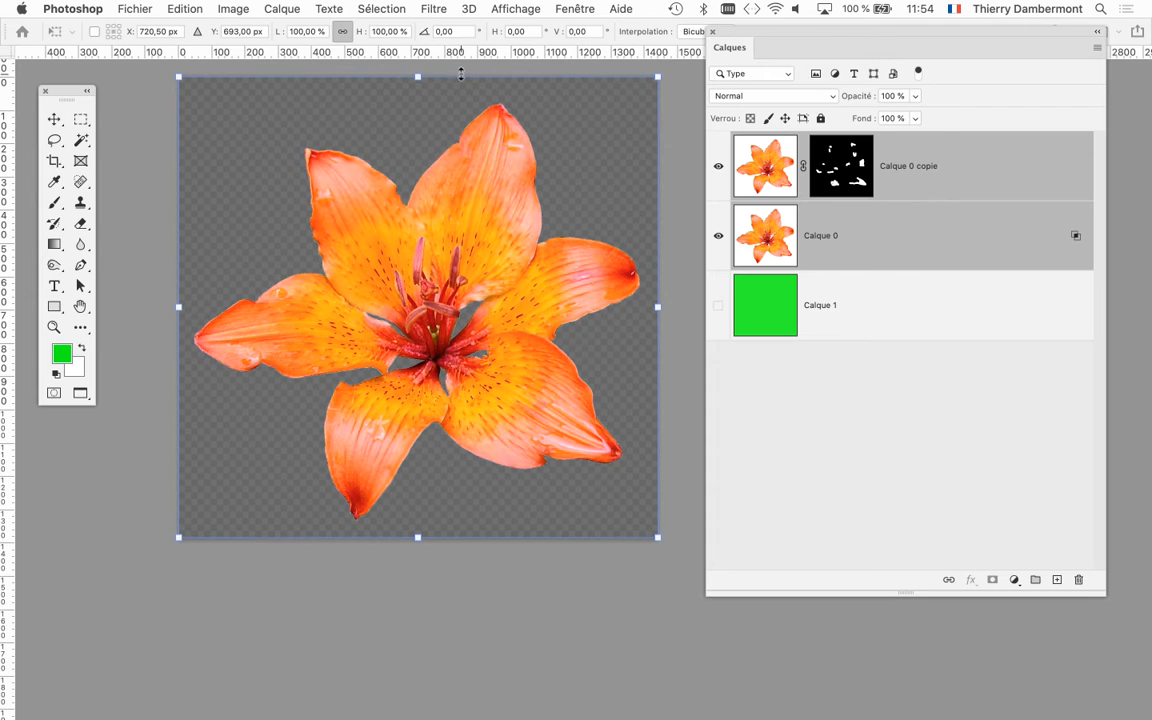
drag(421, 76, 432, 256)
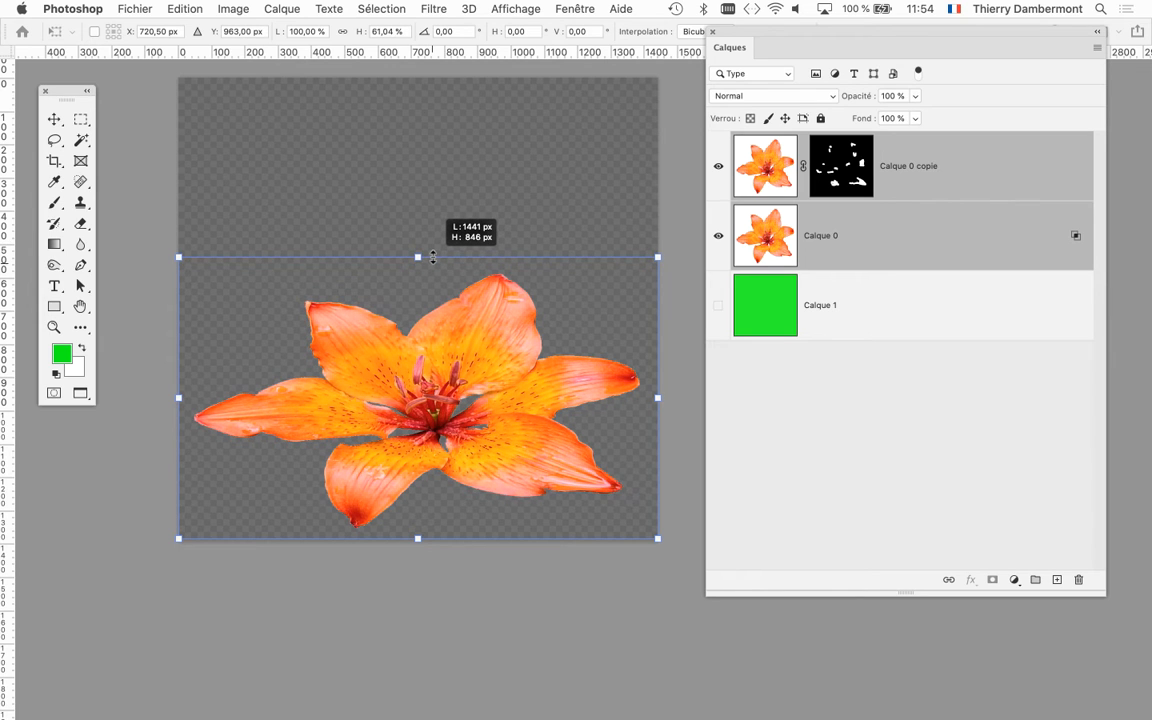
drag(468, 334, 468, 236)
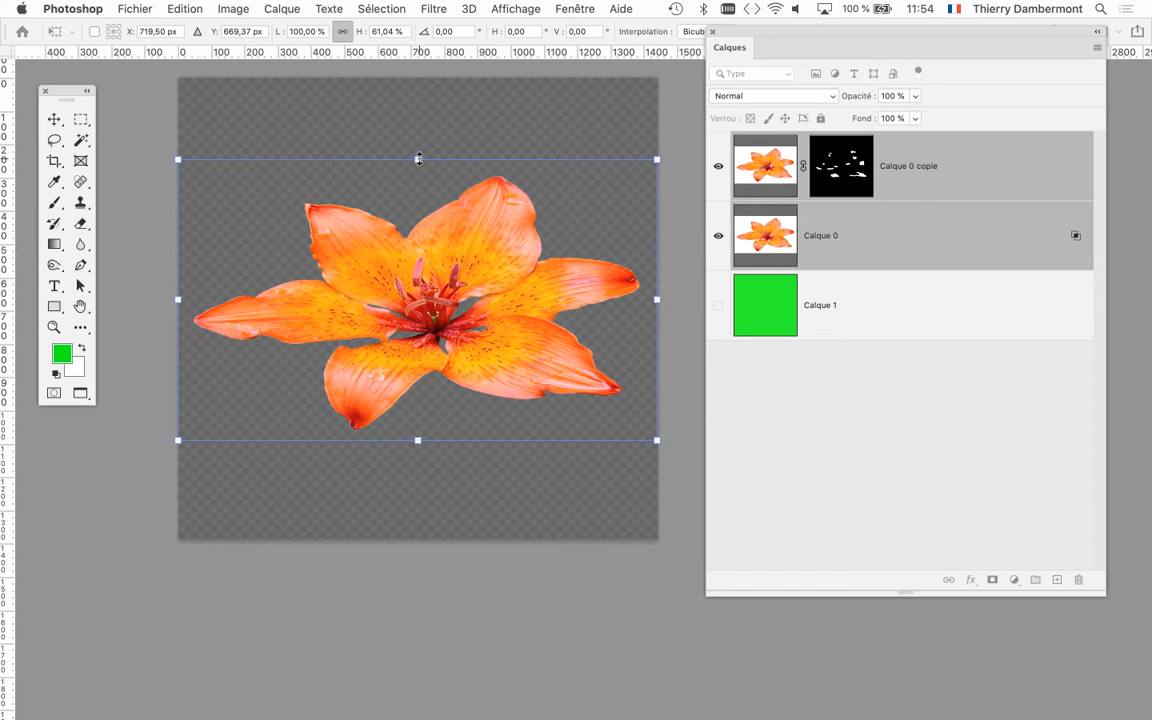
drag(418, 158, 399, 184)
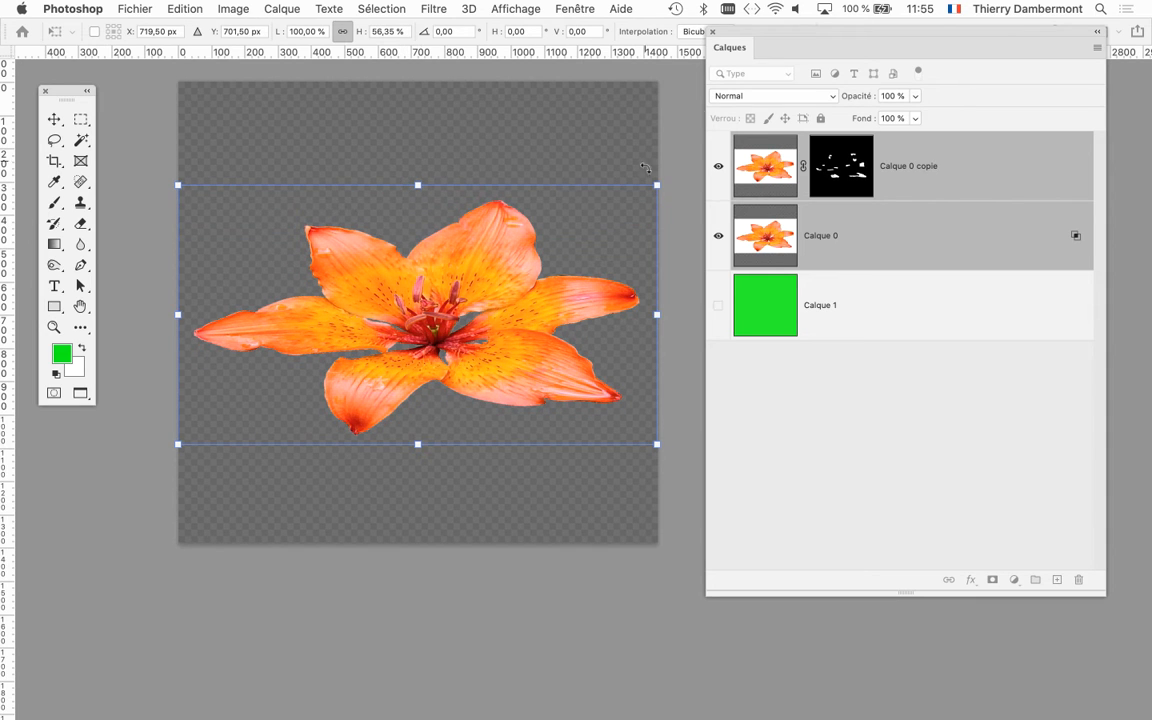
drag(749, 46, 830, 116)
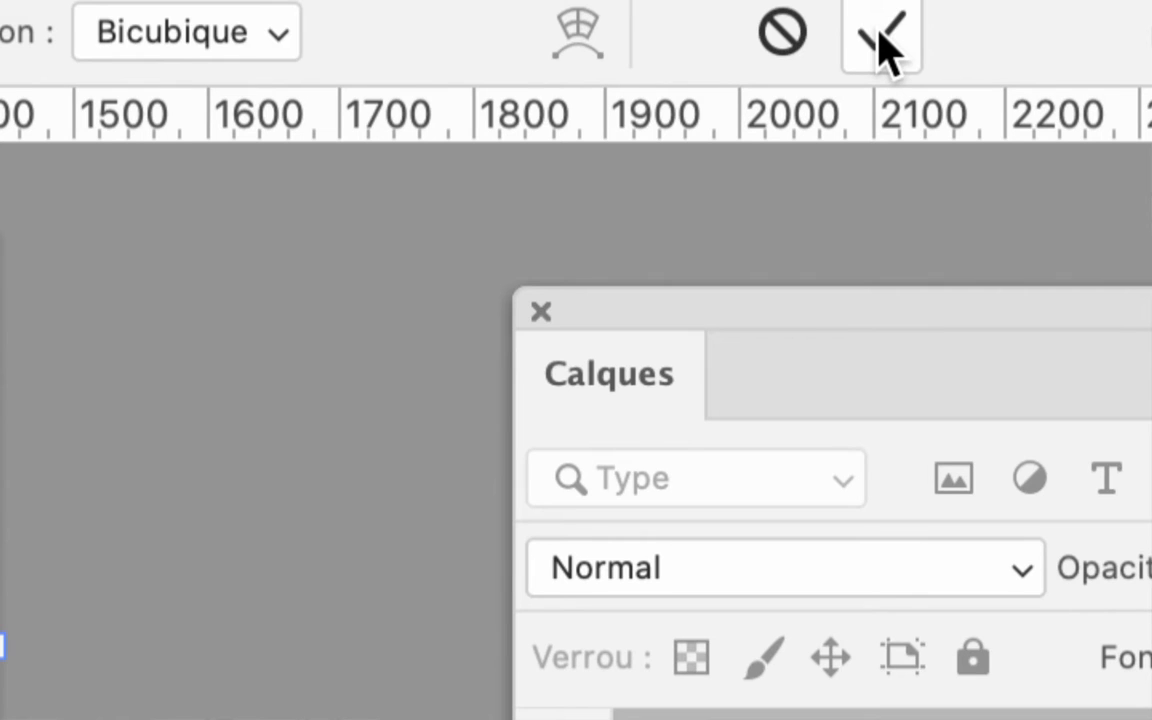
click(880, 45)
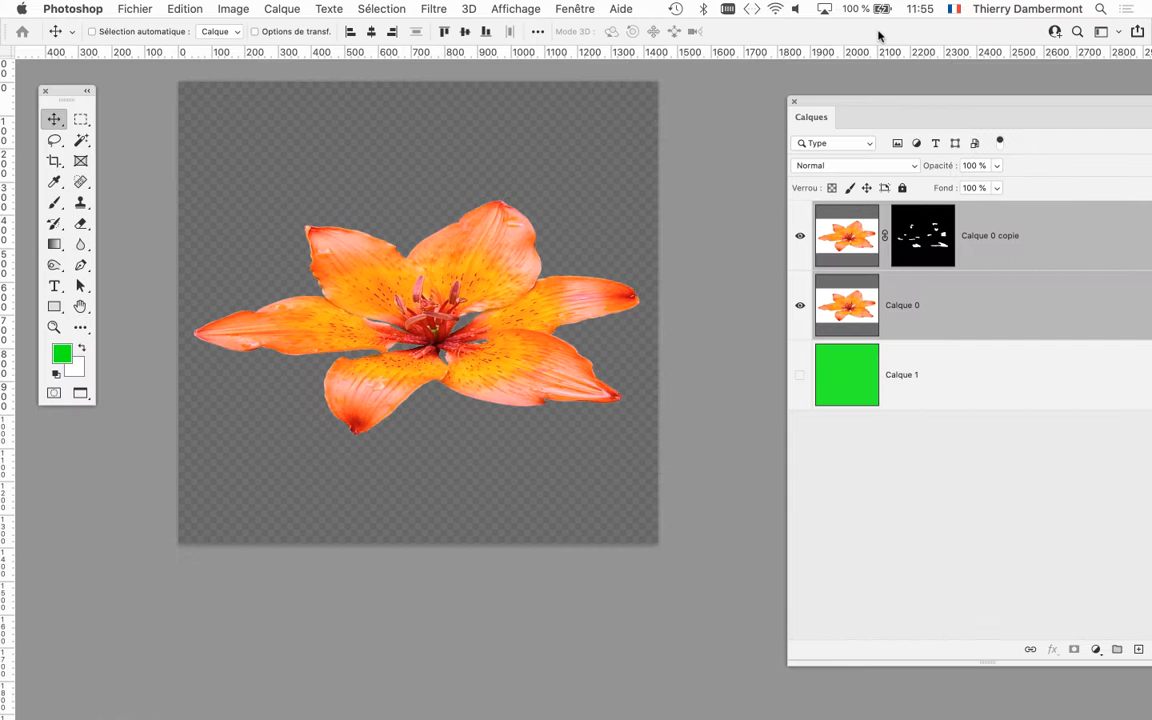
Save the squashed lily document and return to the pattern document
click(129, 8)
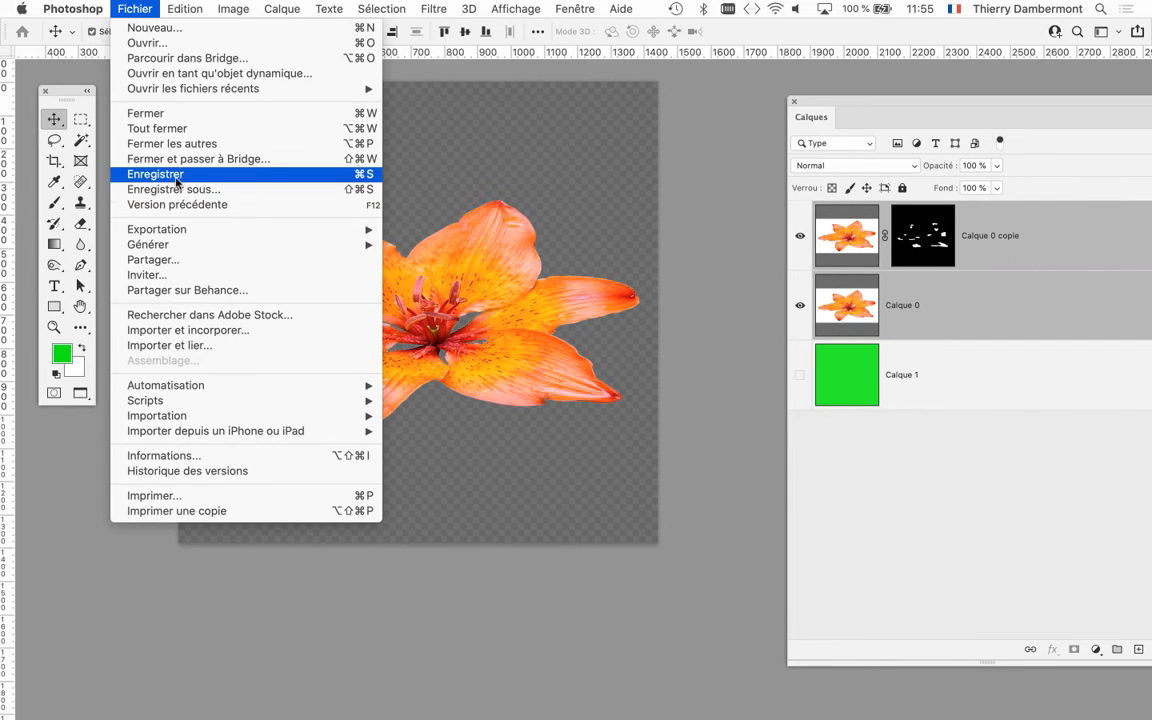
click(155, 172)
key(ctrl+Tab)
key(ctrl+Tab)
key(ctrl+Tab)
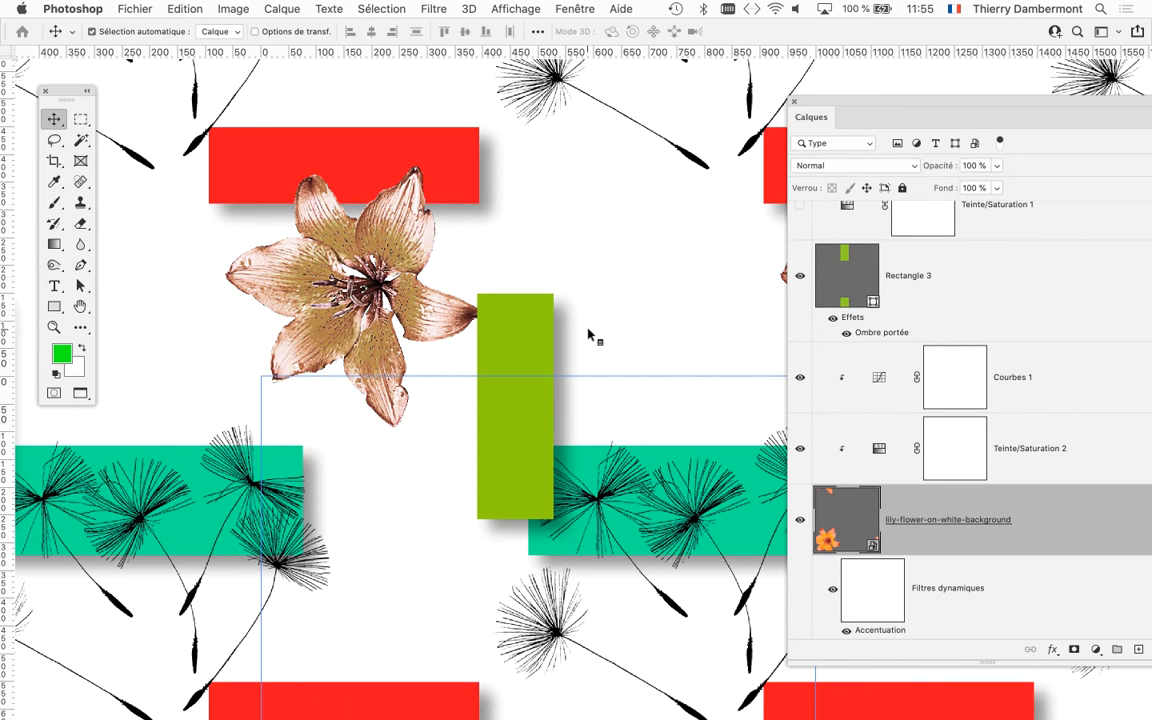
Reopen the lily's smart object contents from the pattern, check whether there is anything left to save, and return to the pattern
drag(805, 100, 635, 22)
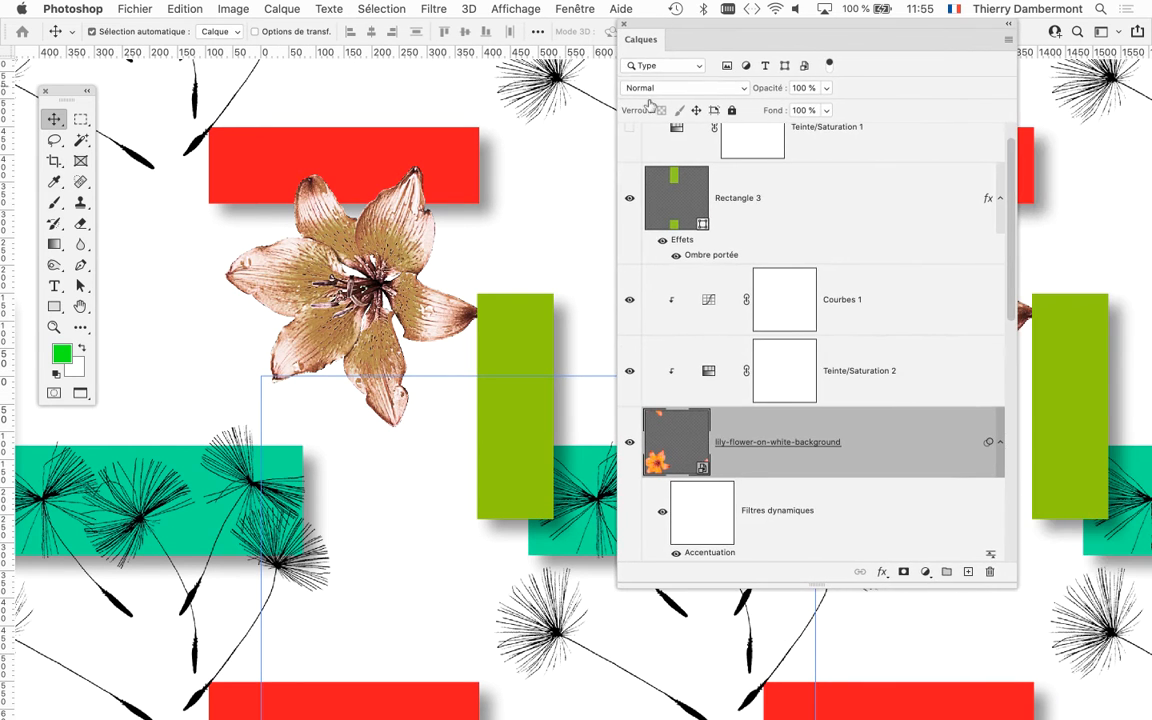
drag(1016, 587, 1019, 628)
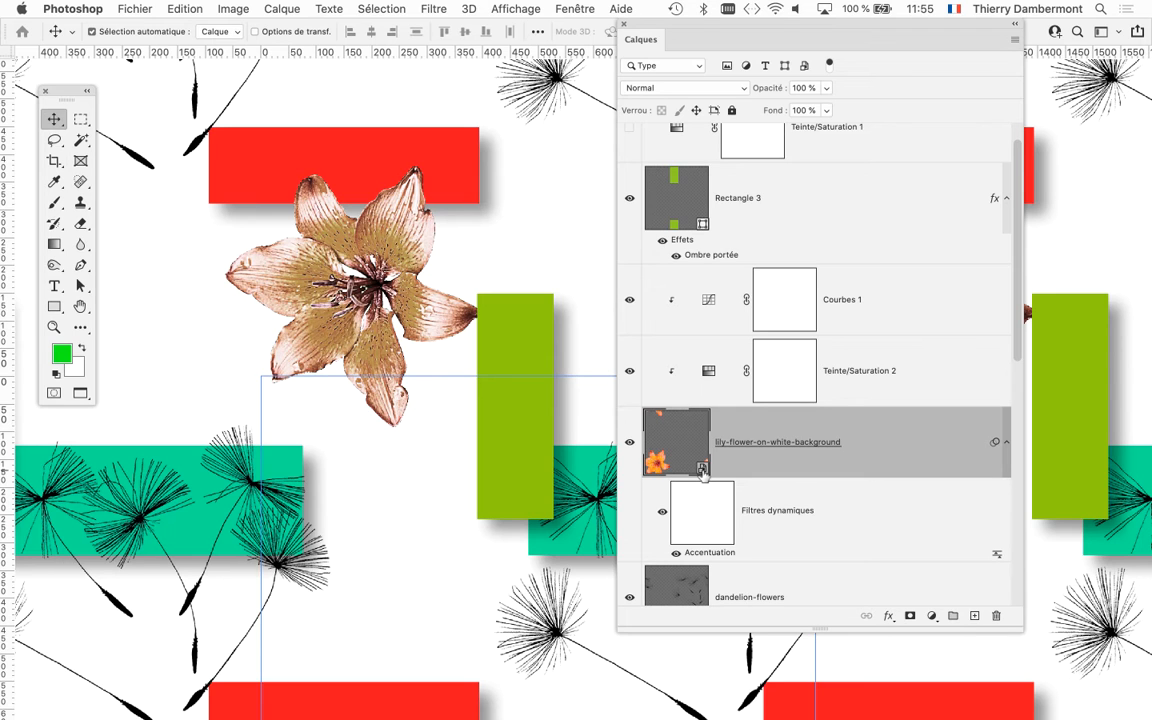
double_click(702, 468)
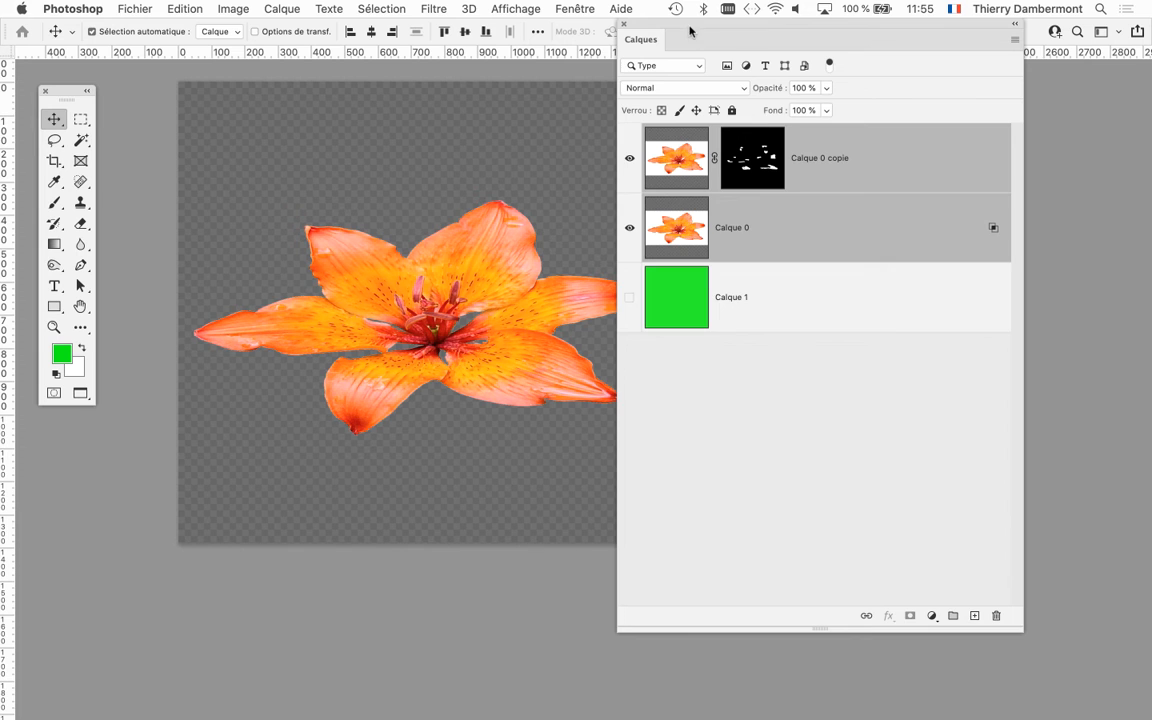
drag(677, 35, 753, 35)
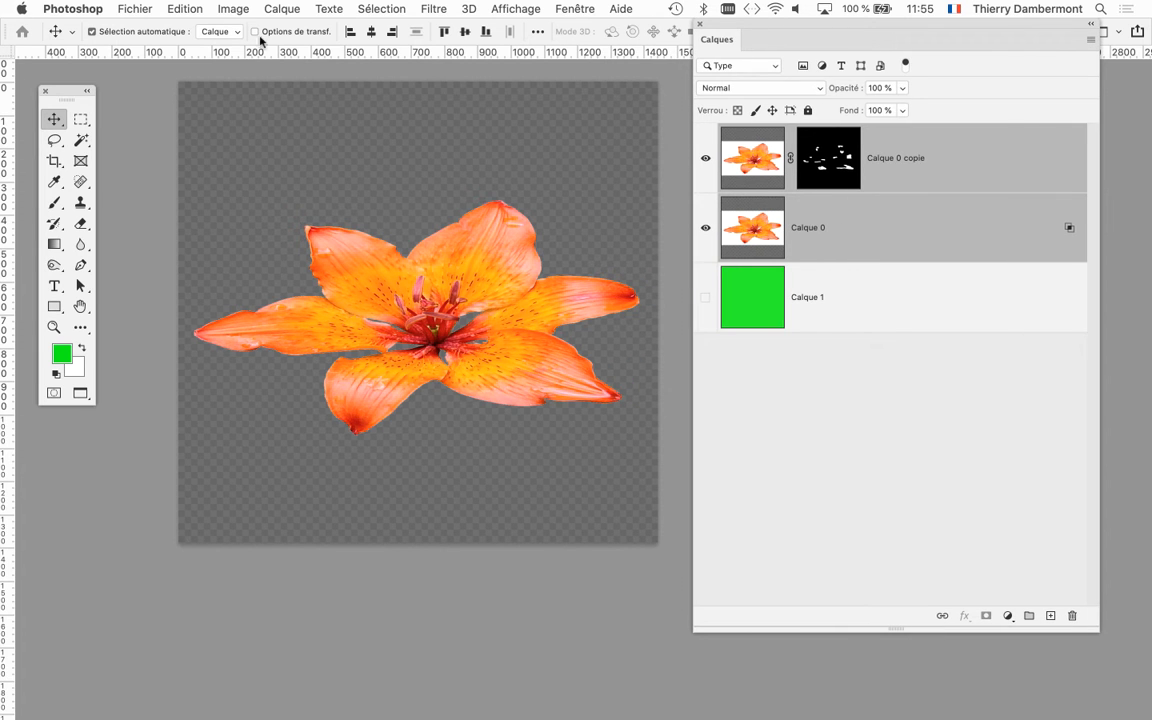
click(138, 8)
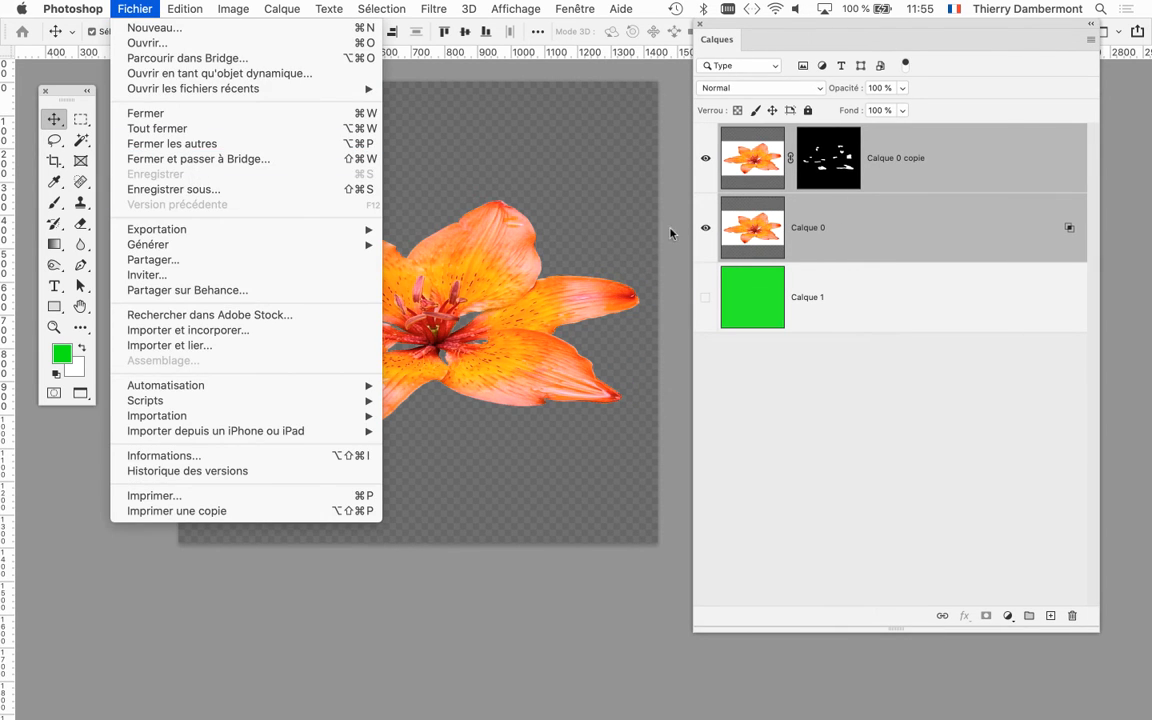
click(777, 426)
key(ctrl+Tab)
key(ctrl+Tab)
key(ctrl+Tab)
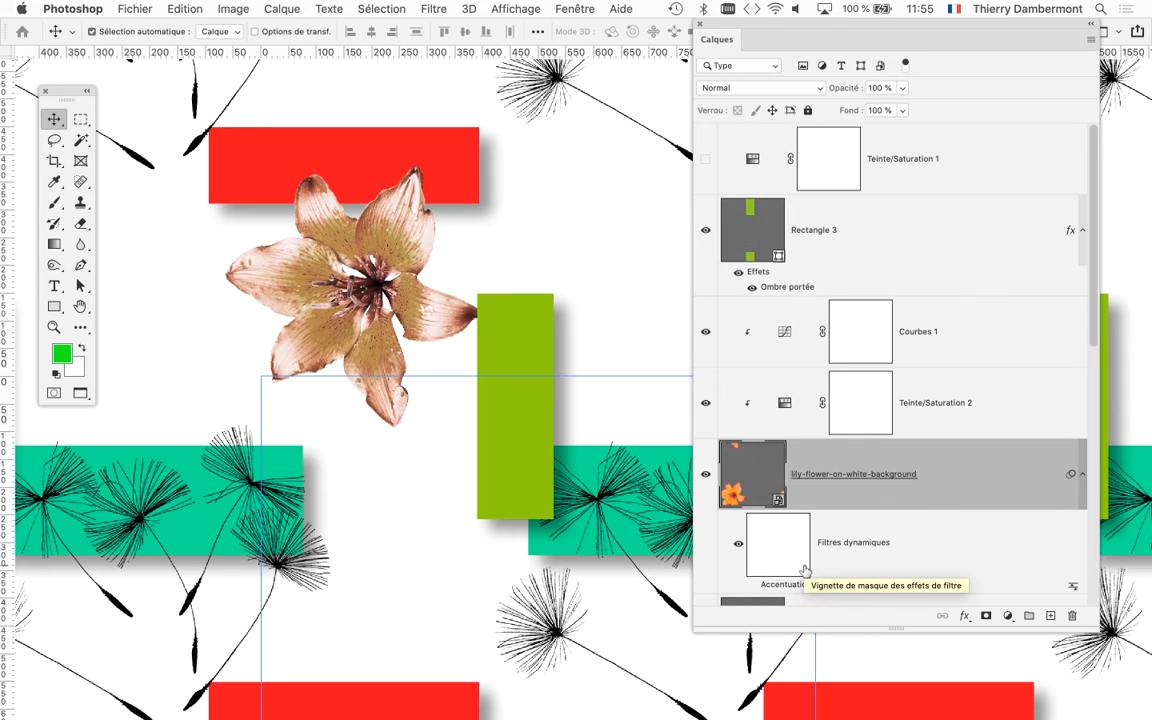
Try to undo the most recent actions in the pattern document
key(super+z)
key(super+z)
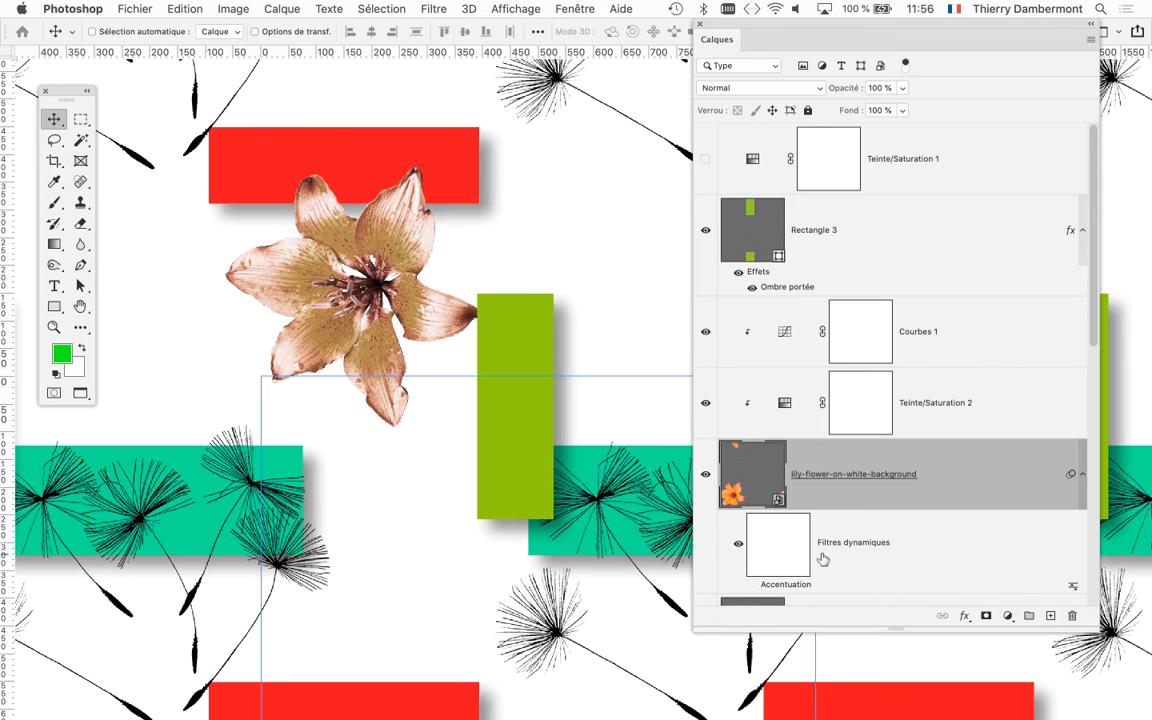
key(super+z)
key(super+z)
Move and resize the layers panel so that the lily layer and its Accentuation filter are in view
drag(690, 24, 659, 24)
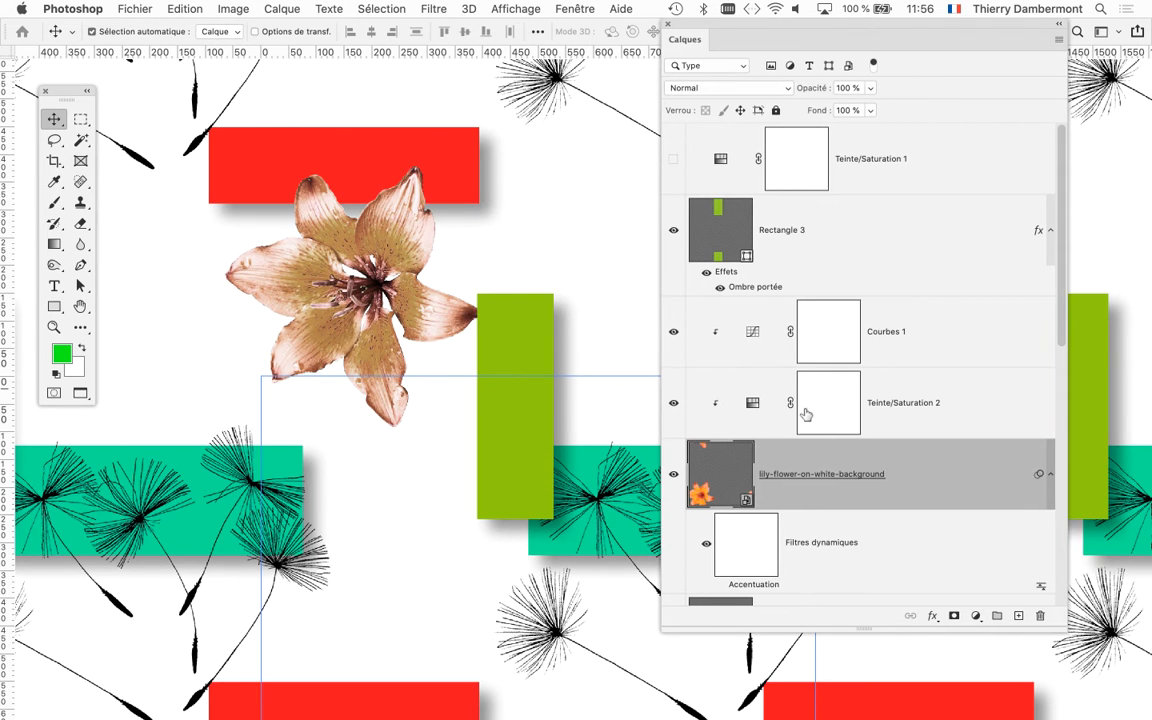
drag(1066, 630, 1043, 498)
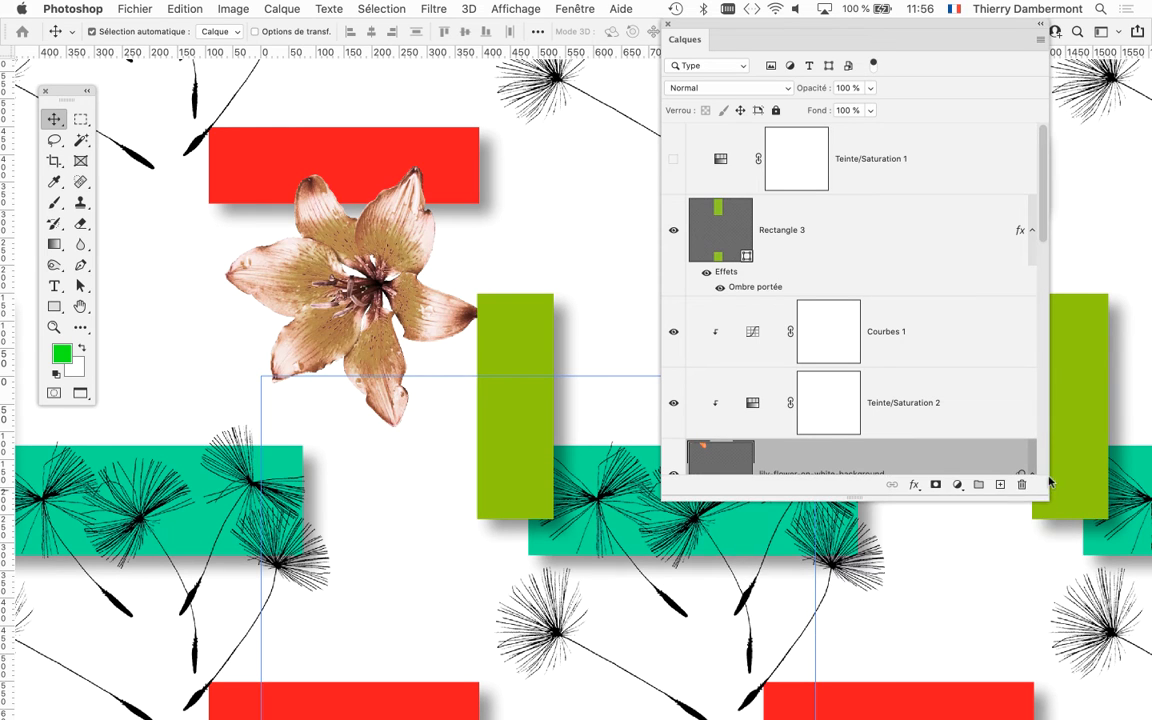
drag(1042, 205, 1051, 268)
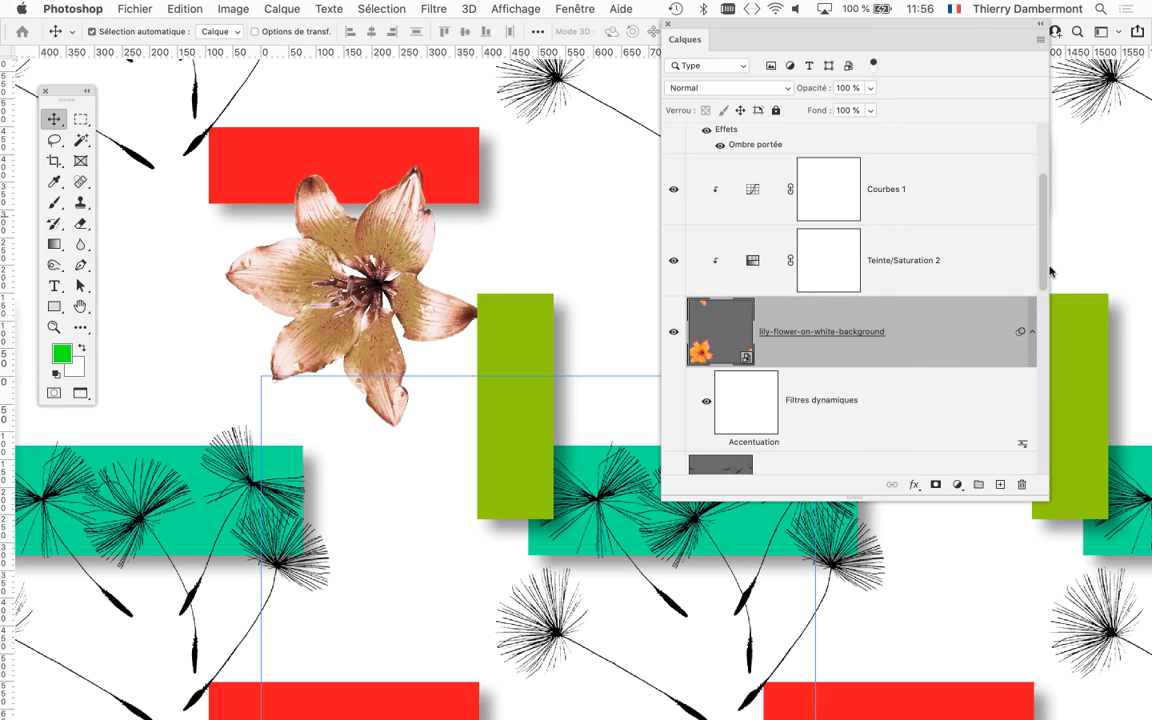
drag(1043, 501, 1043, 537)
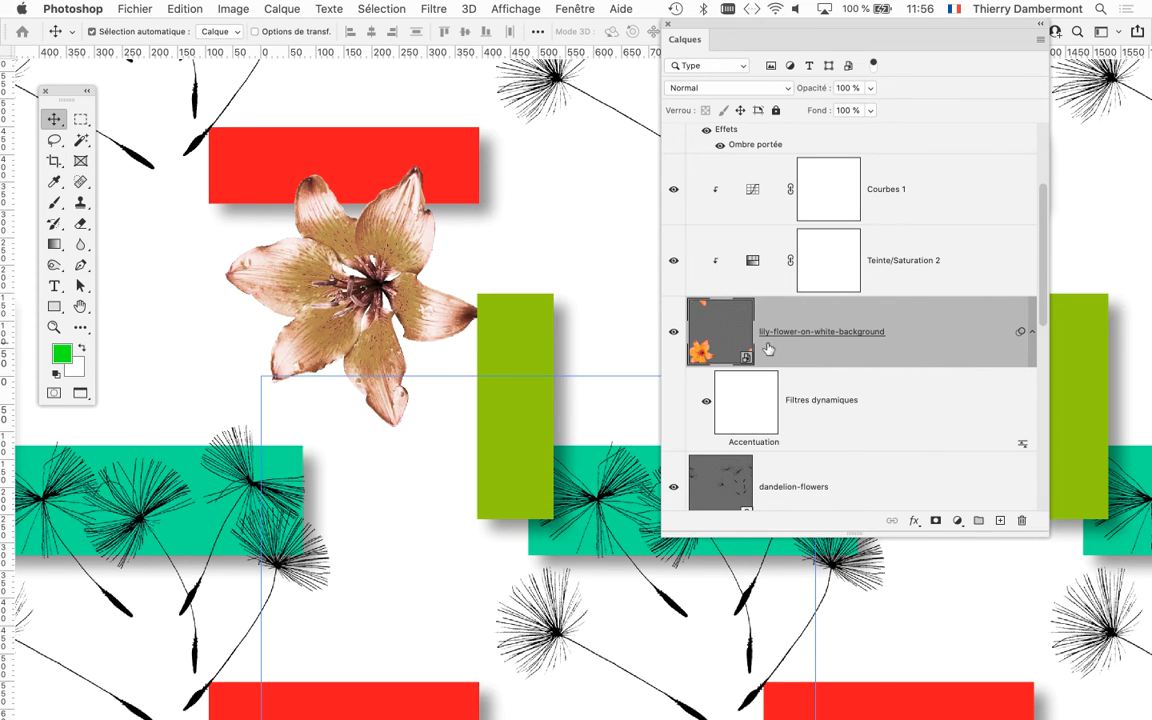
Undo the most recent changes to the lily layer, stepping back past its Accentuation smart filter
key(super)
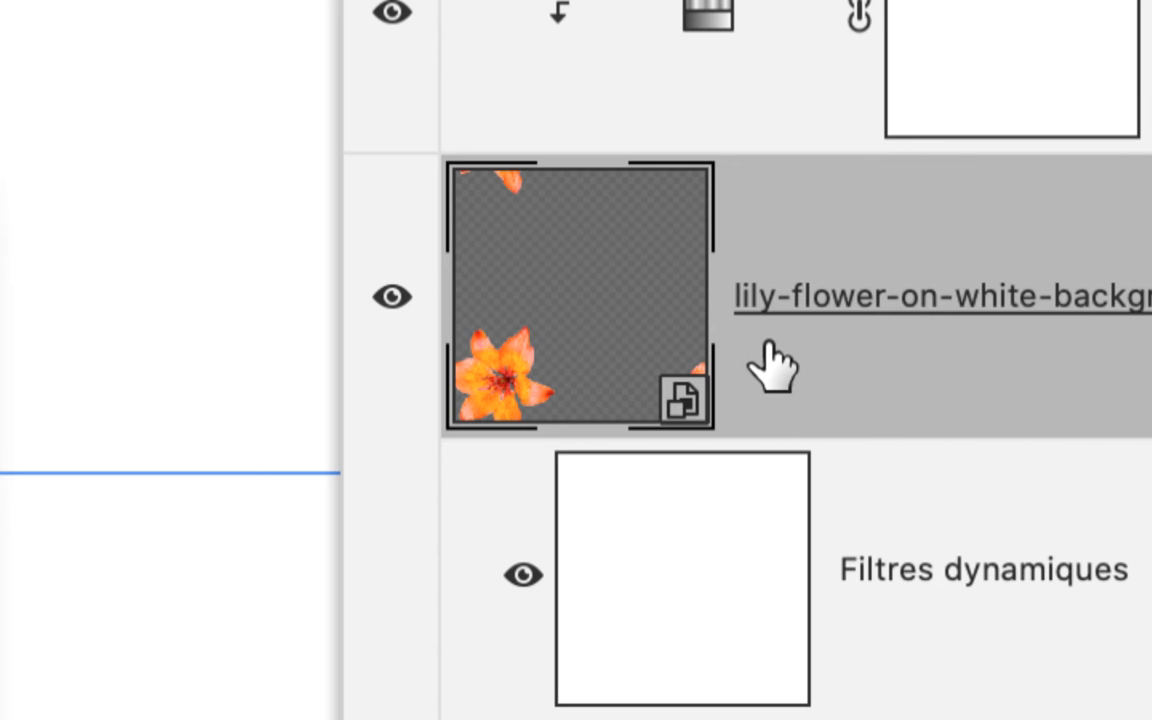
key(super+z)
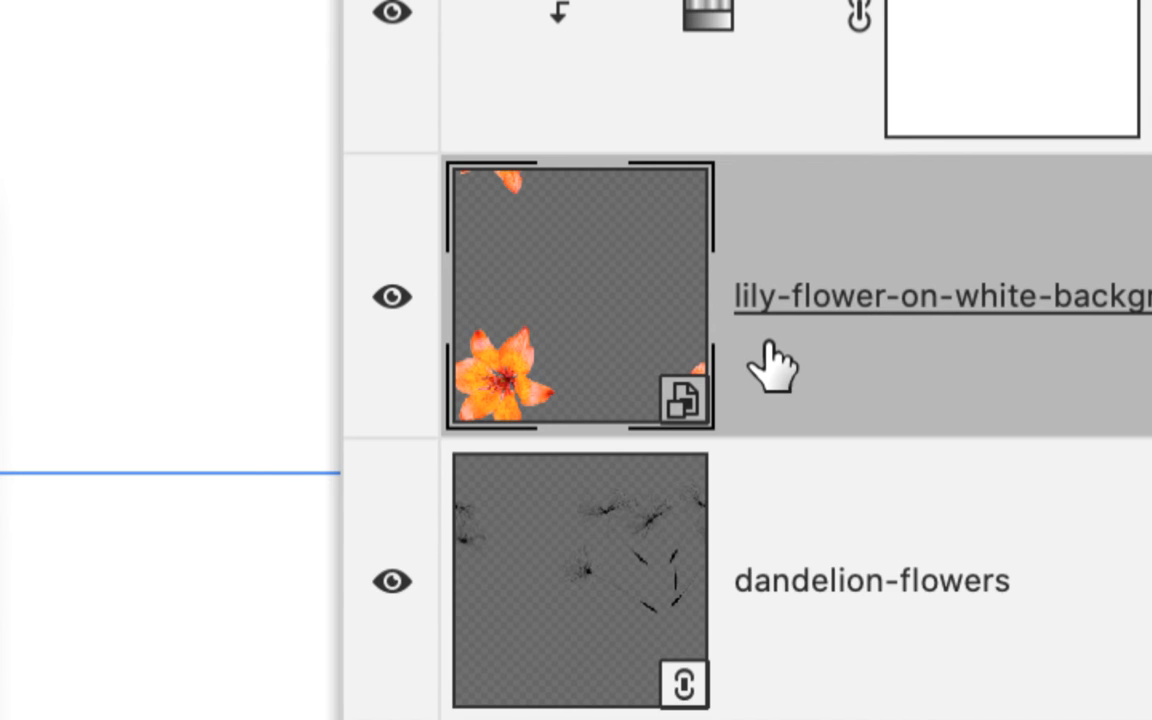
key(super+z)
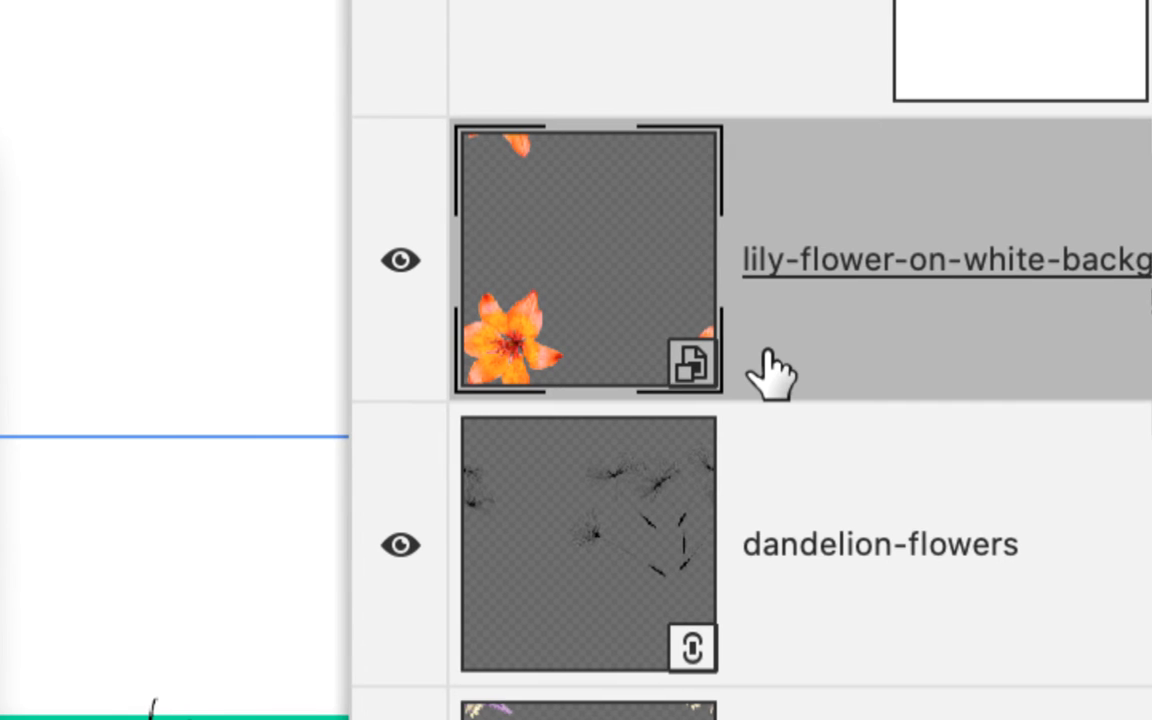
key(super+z)
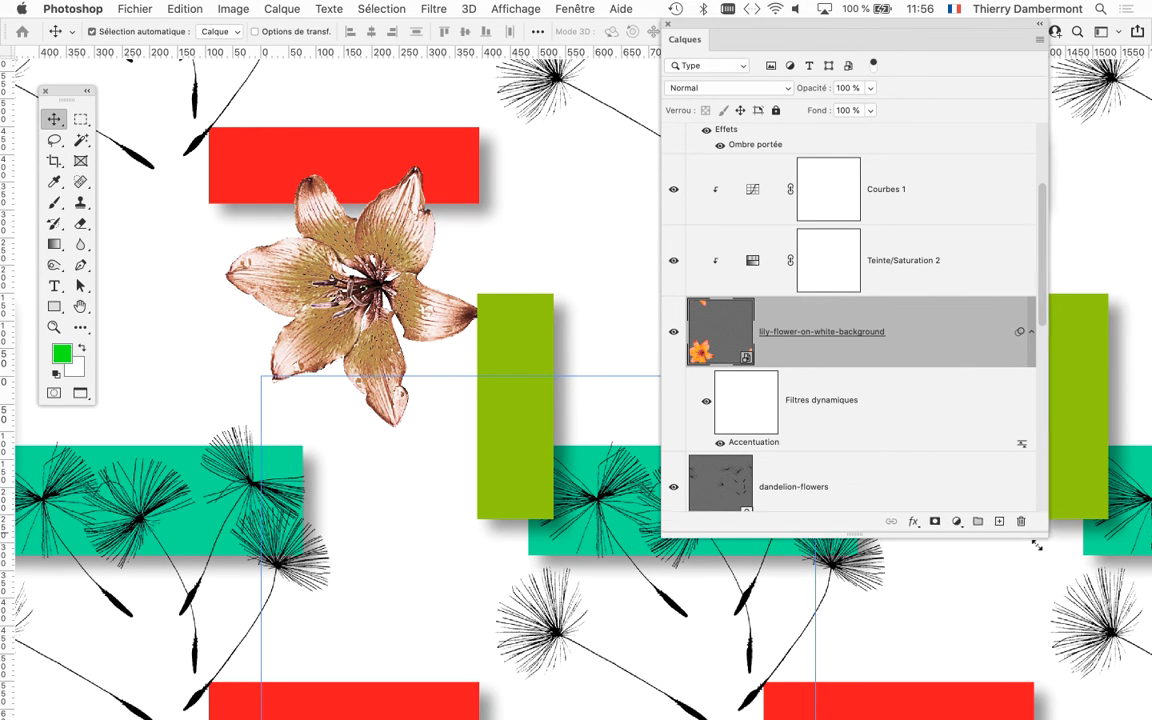
Narrow the layers panel and examine the repeated pattern across several tiles with the sharpened lily in place
drag(1037, 546, 983, 532)
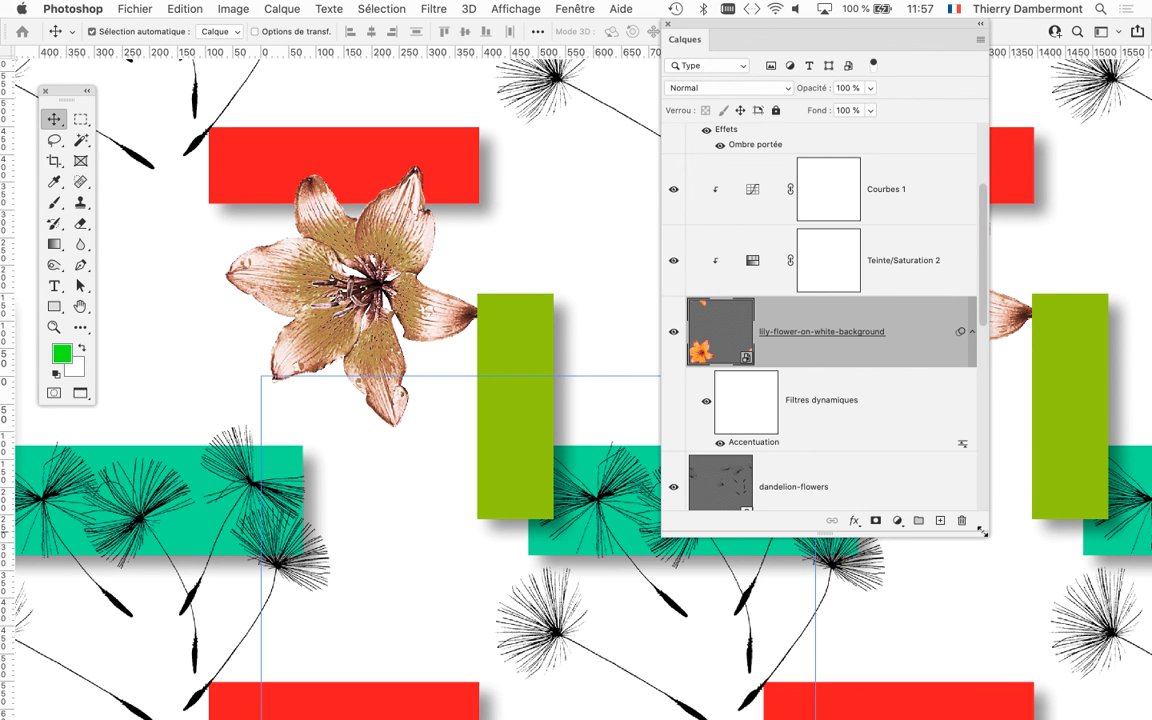
scroll(432, 404, down, 2)
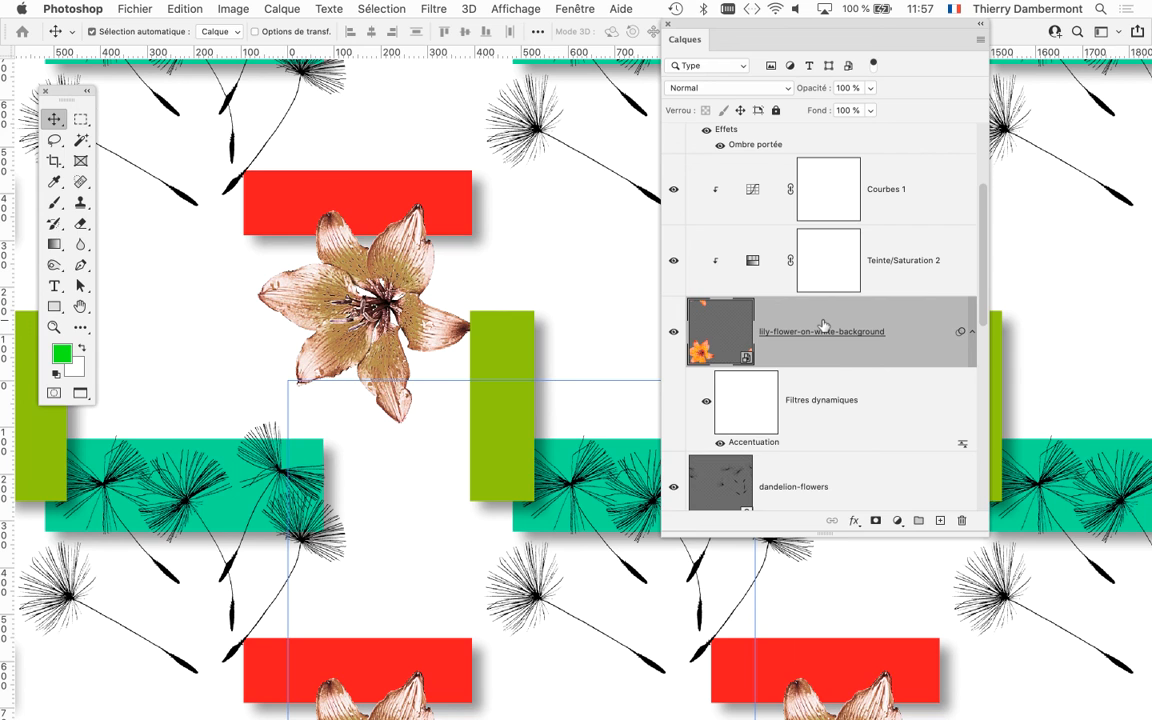
scroll(430, 268, down, 6)
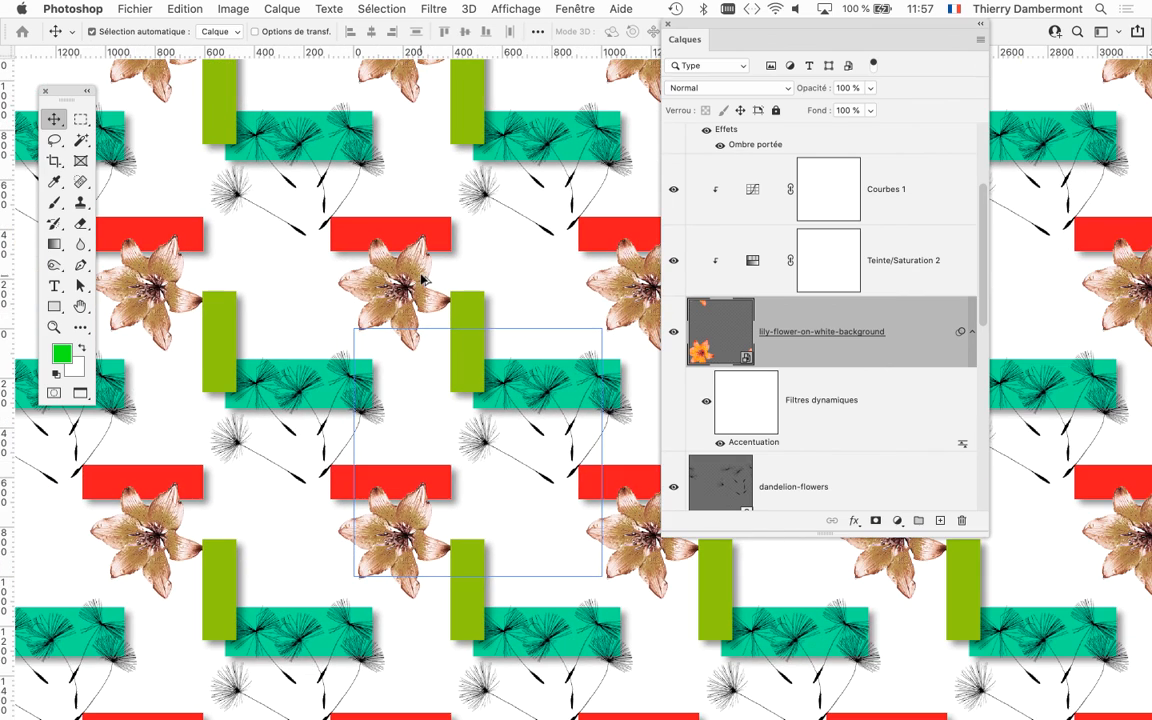
Open the list of file commands for the pattern document
click(118, 8)
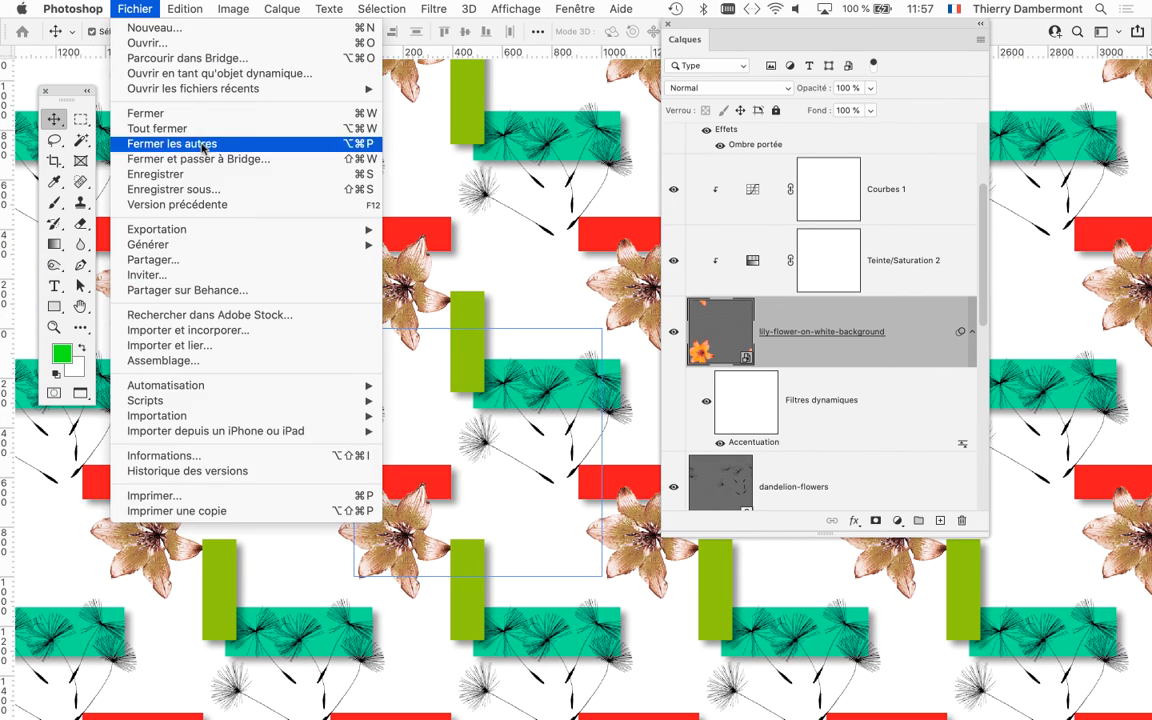